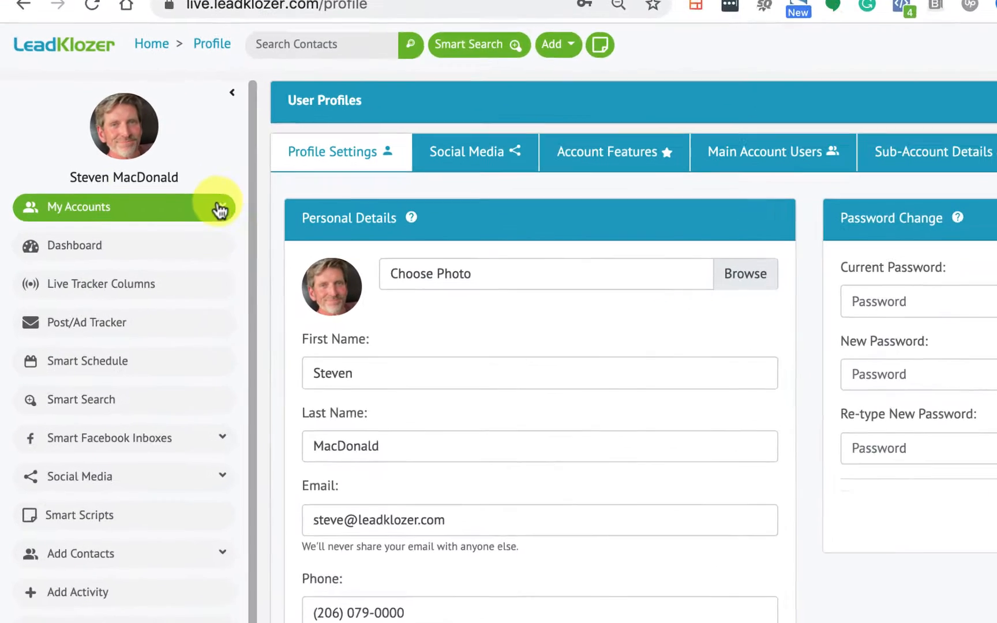
- Peek at the account switcher, then show the My Accounts view with Invites and Account List
click(165, 212)
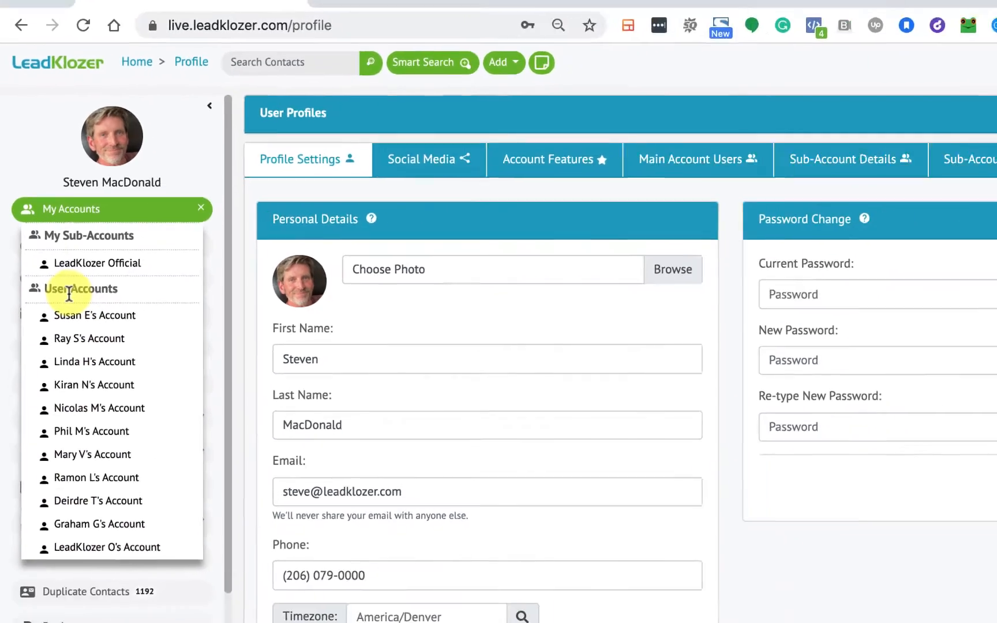
click(239, 203)
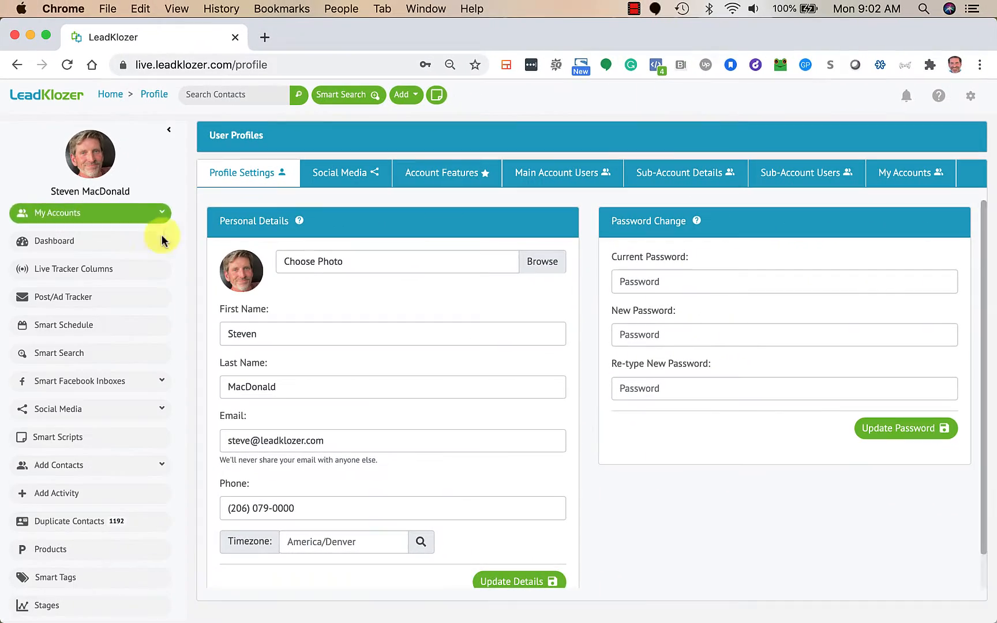
click(909, 177)
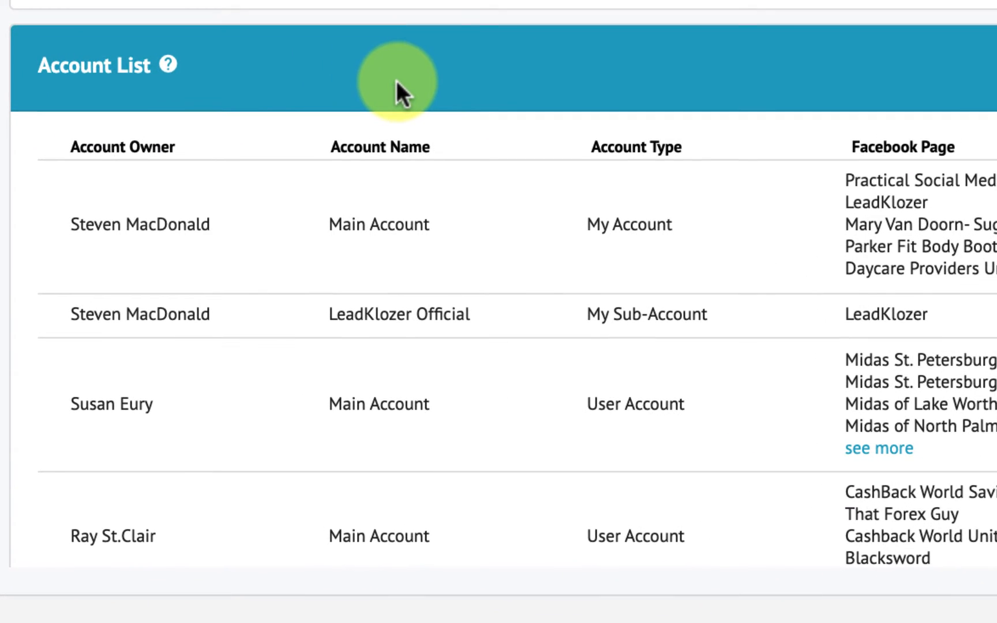
drag(432, 228, 312, 233)
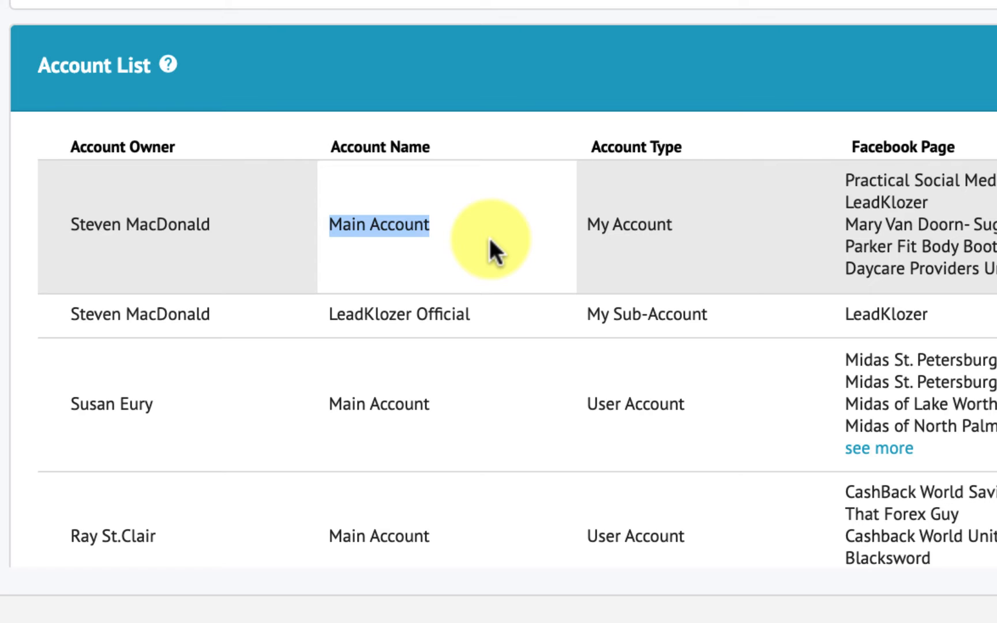
drag(472, 316, 328, 319)
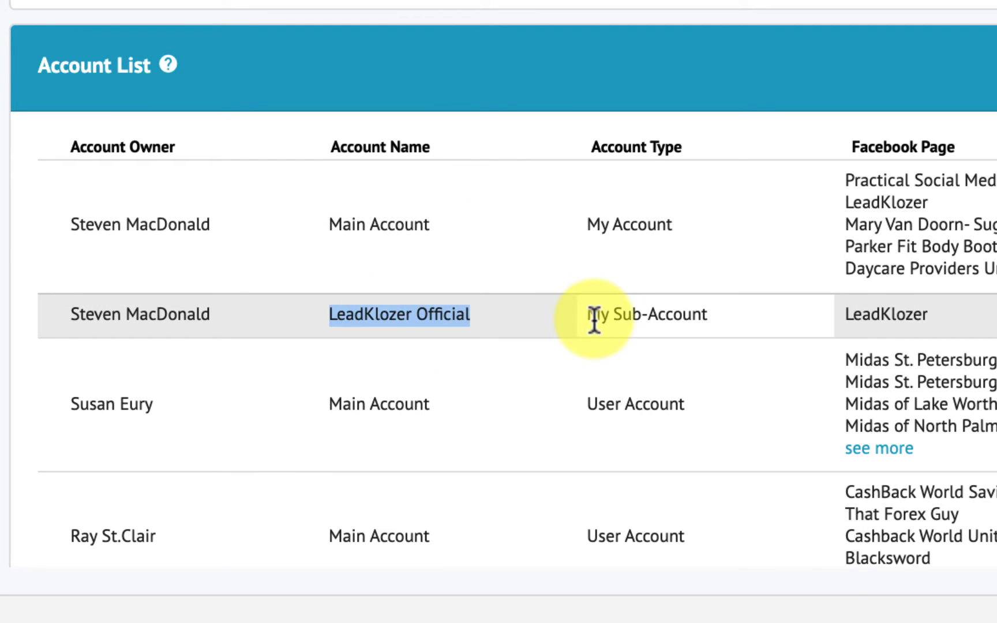
drag(586, 318, 717, 313)
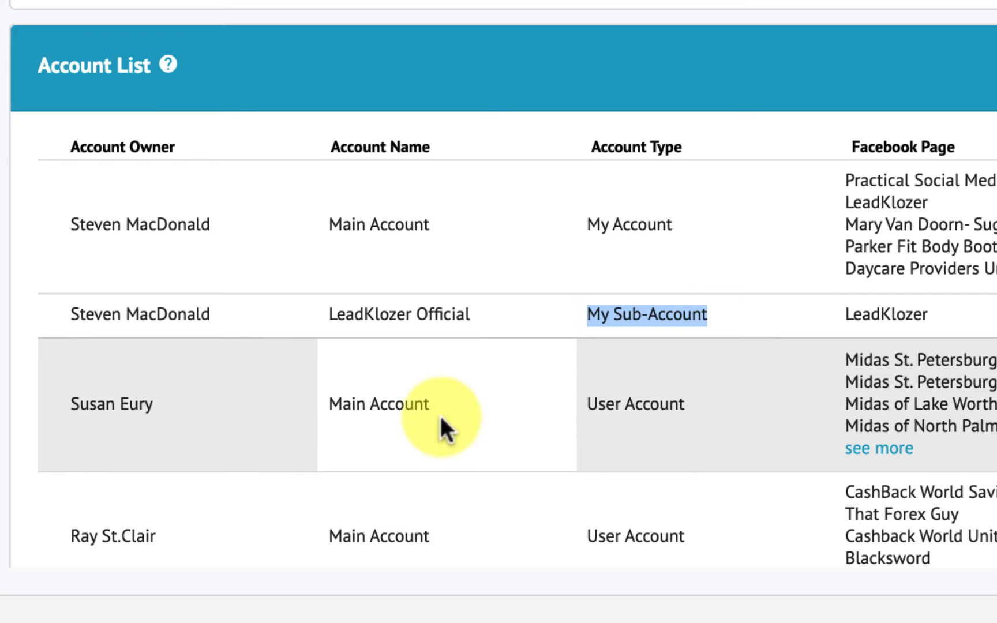
drag(329, 407, 435, 406)
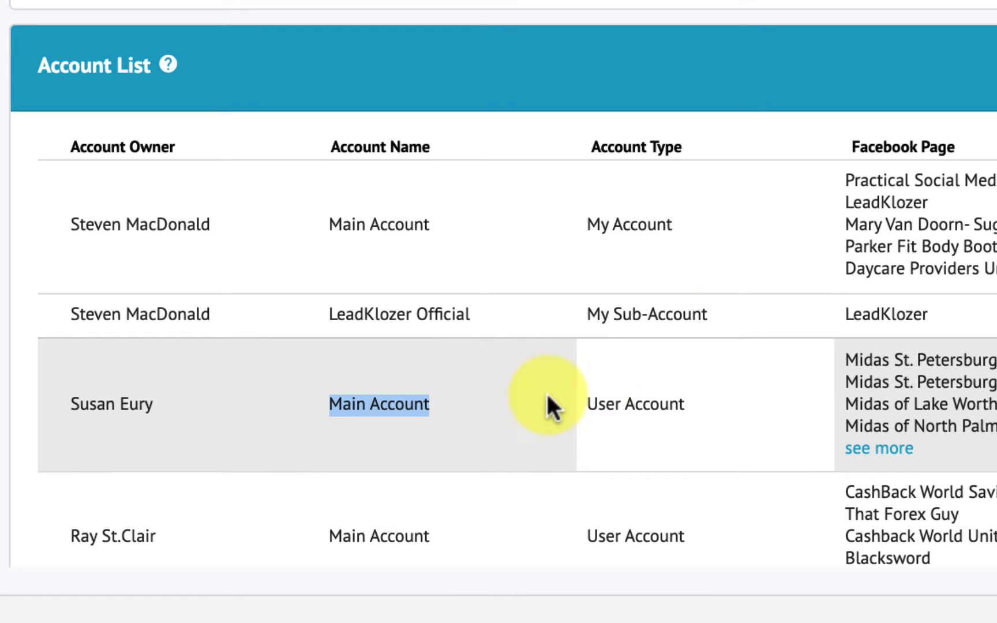
drag(589, 402, 707, 414)
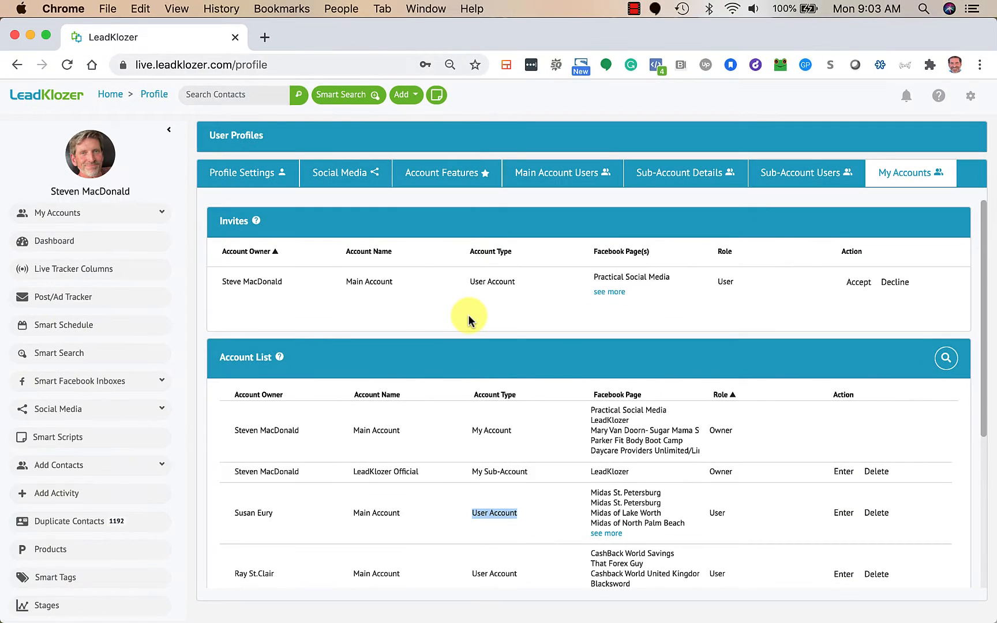
- Switch into LeadKlozer Official, back to Main Account, then reopen the user profile page
click(161, 213)
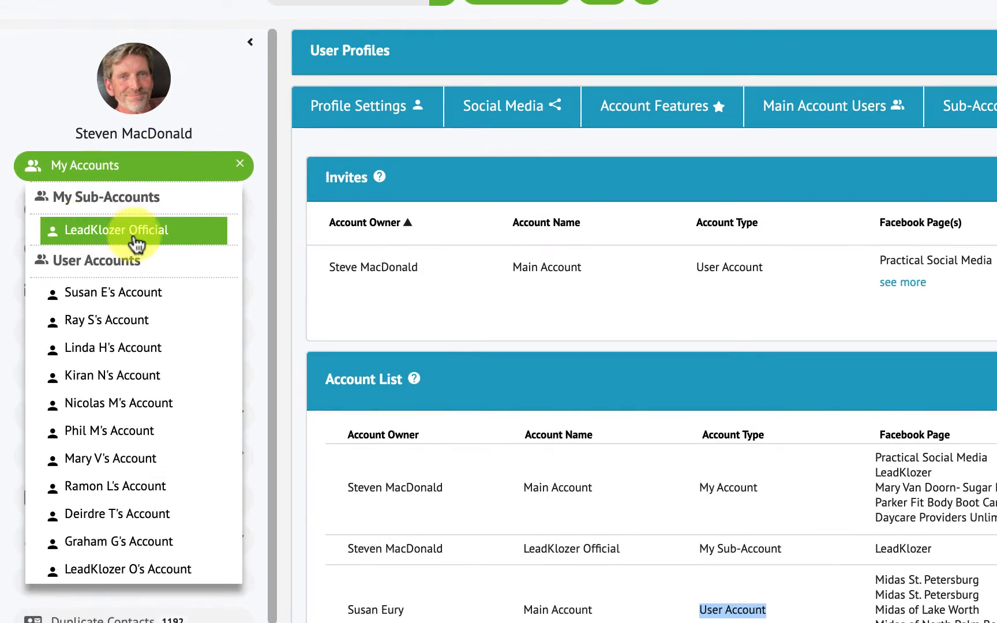
click(107, 254)
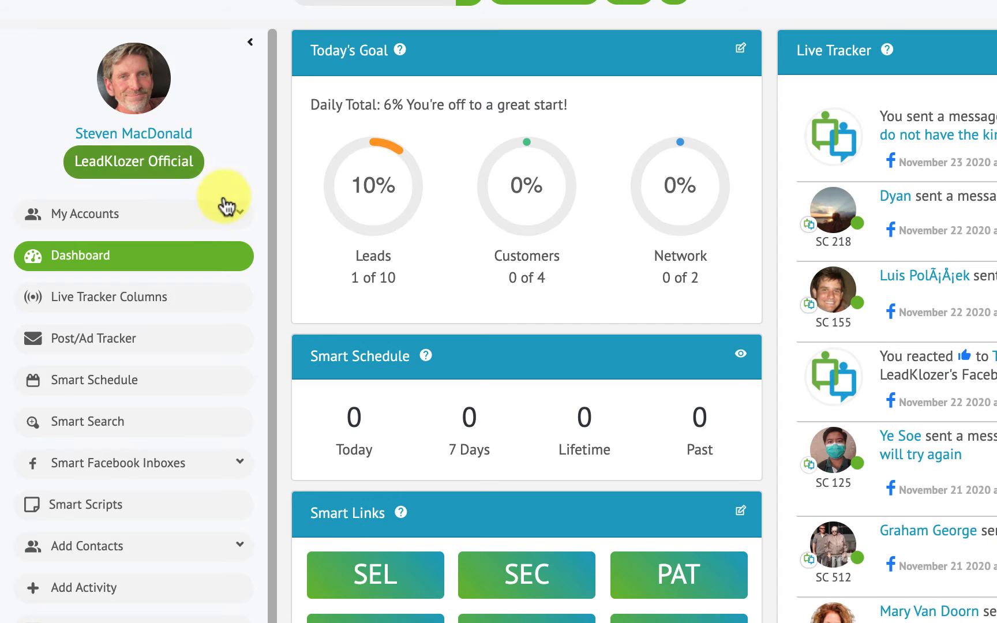
click(236, 215)
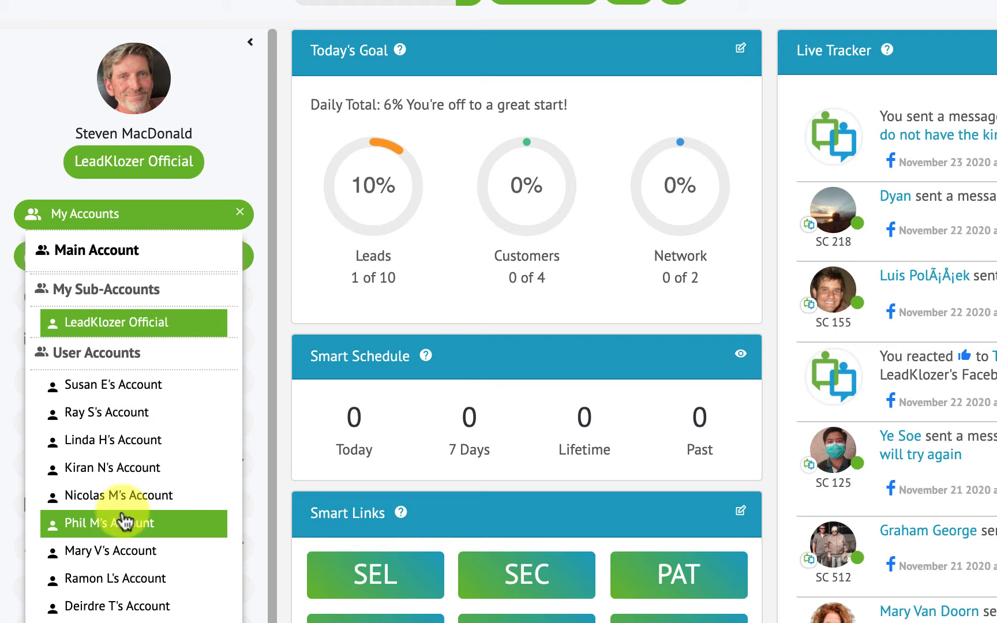
click(113, 262)
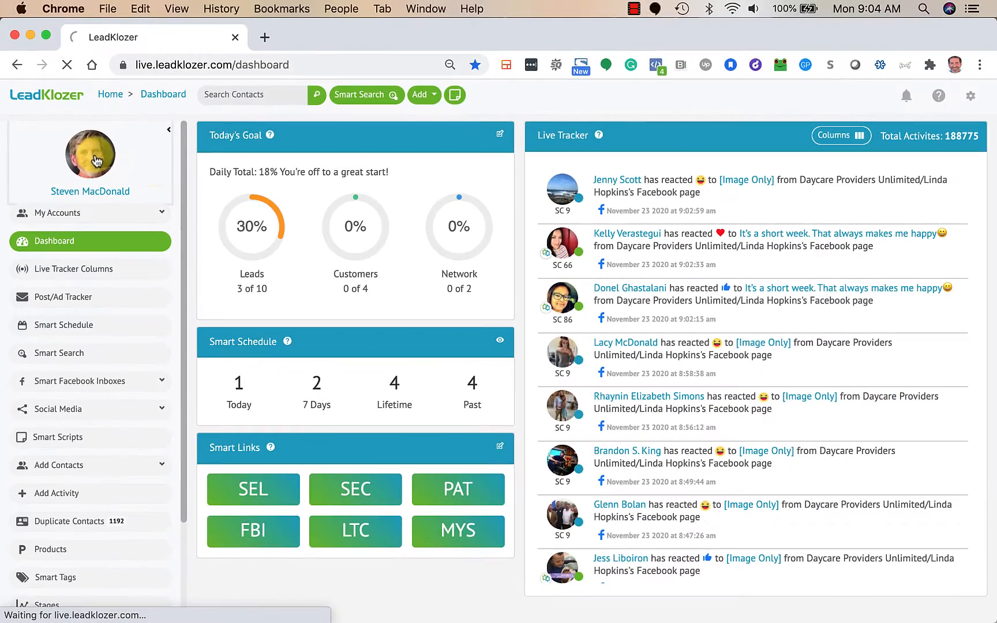
click(190, 142)
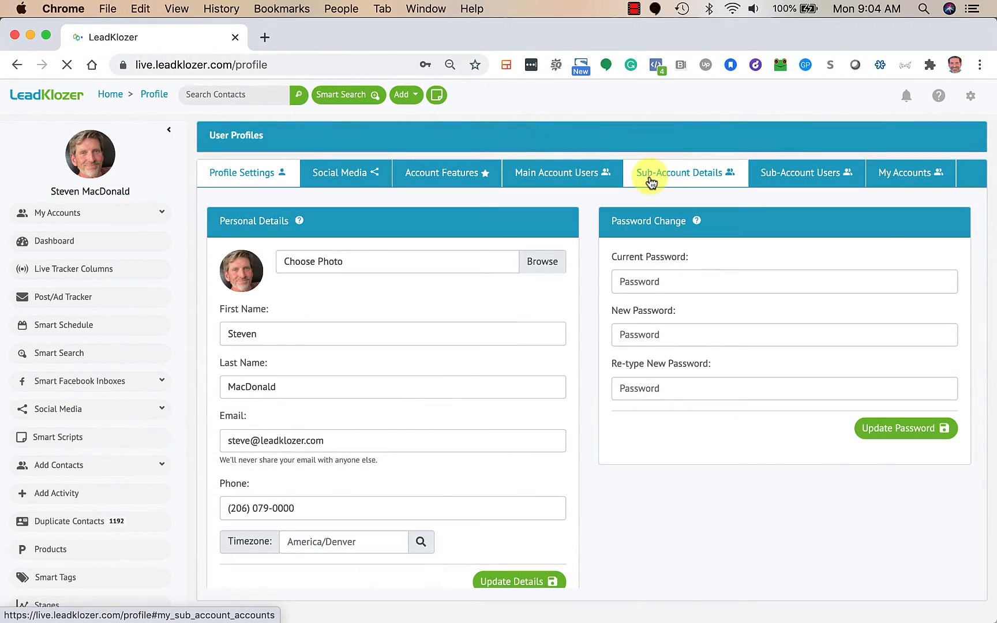
- Open Sub-Account Details and highlight LeadKlozer Official's FB page limit, page, 0/2 users, admin and contacts
click(656, 178)
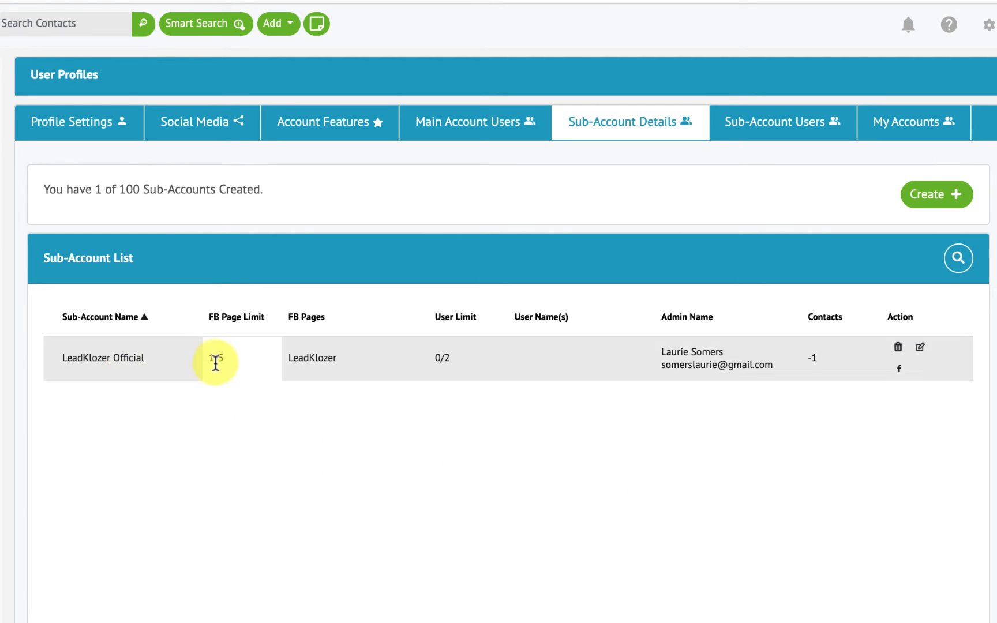
drag(225, 359, 211, 360)
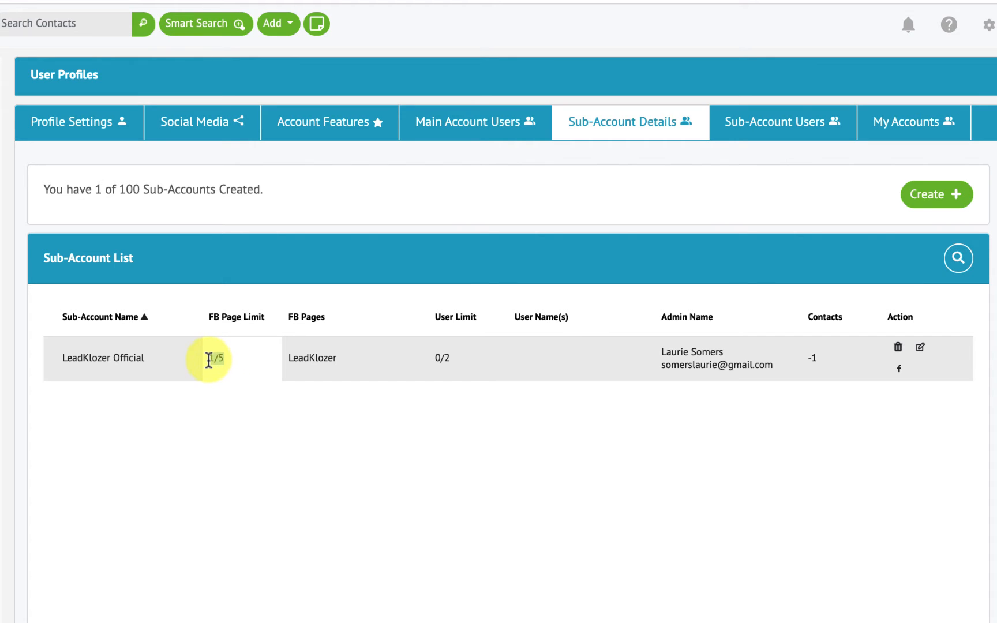
drag(343, 357, 283, 359)
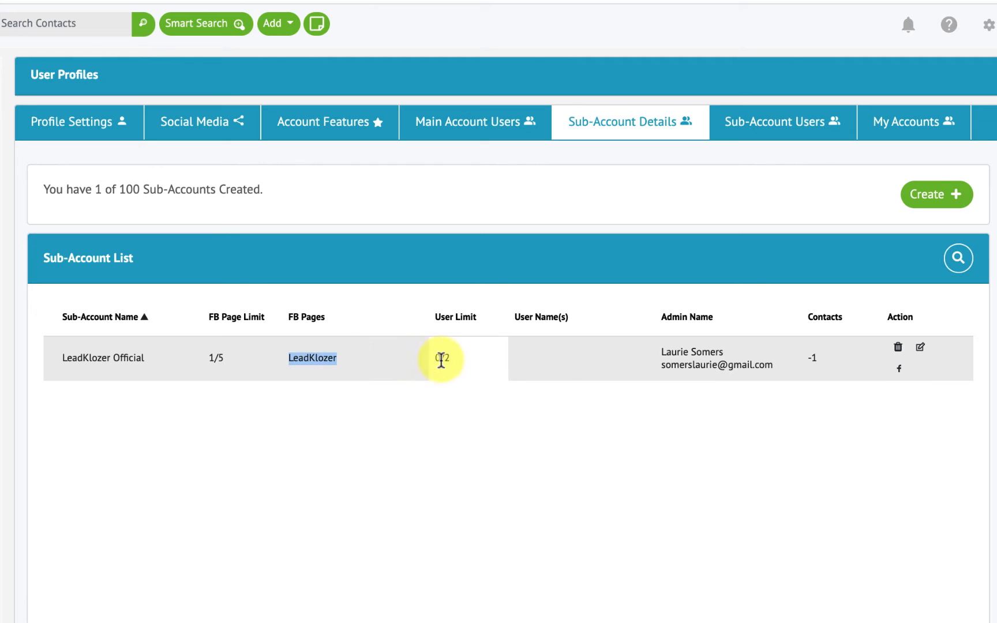
drag(455, 358, 429, 358)
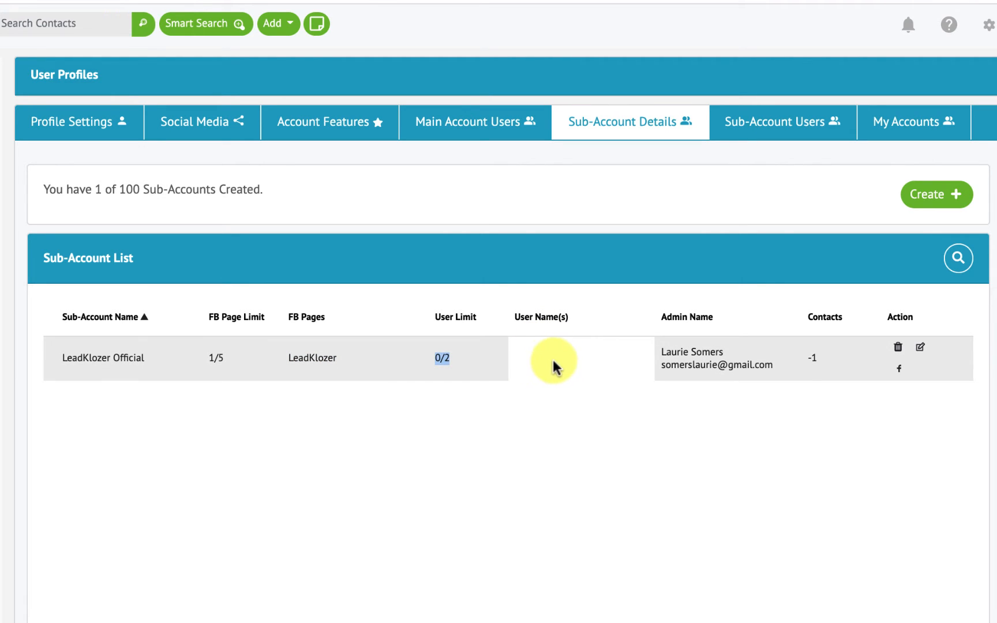
drag(662, 352, 763, 369)
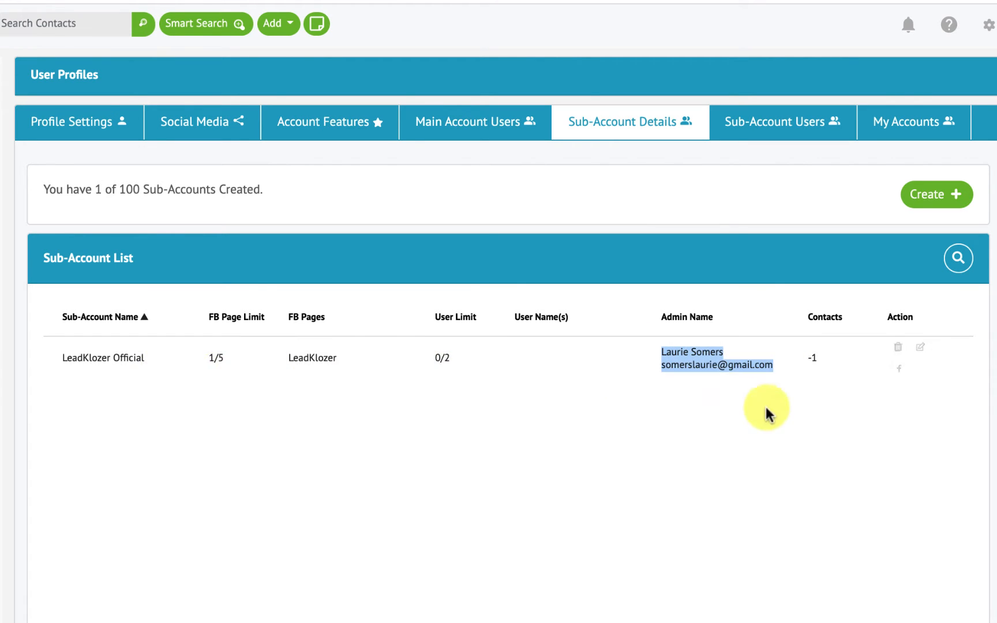
drag(824, 359, 804, 359)
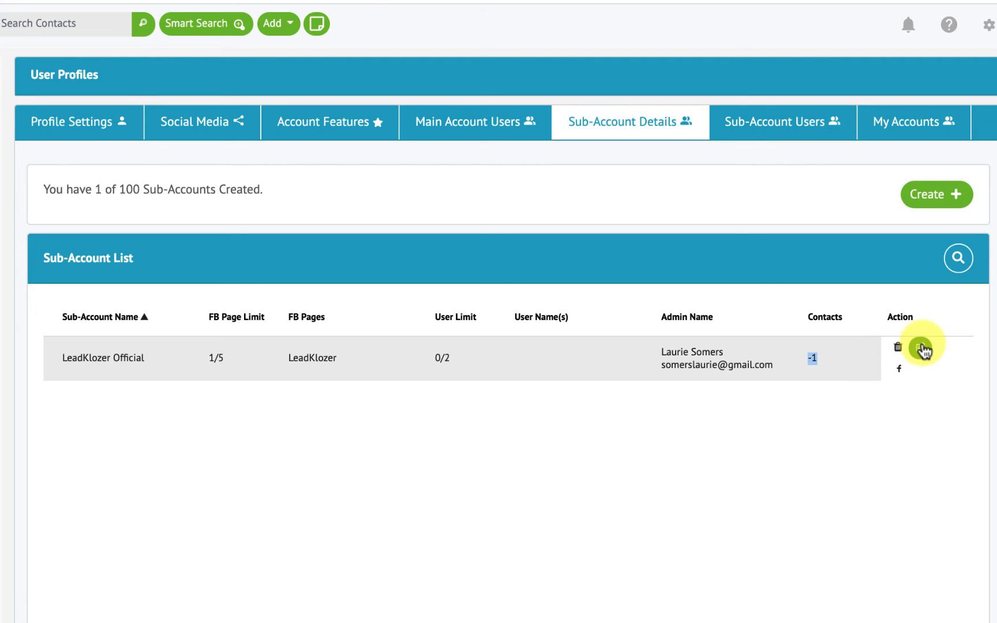
click(898, 372)
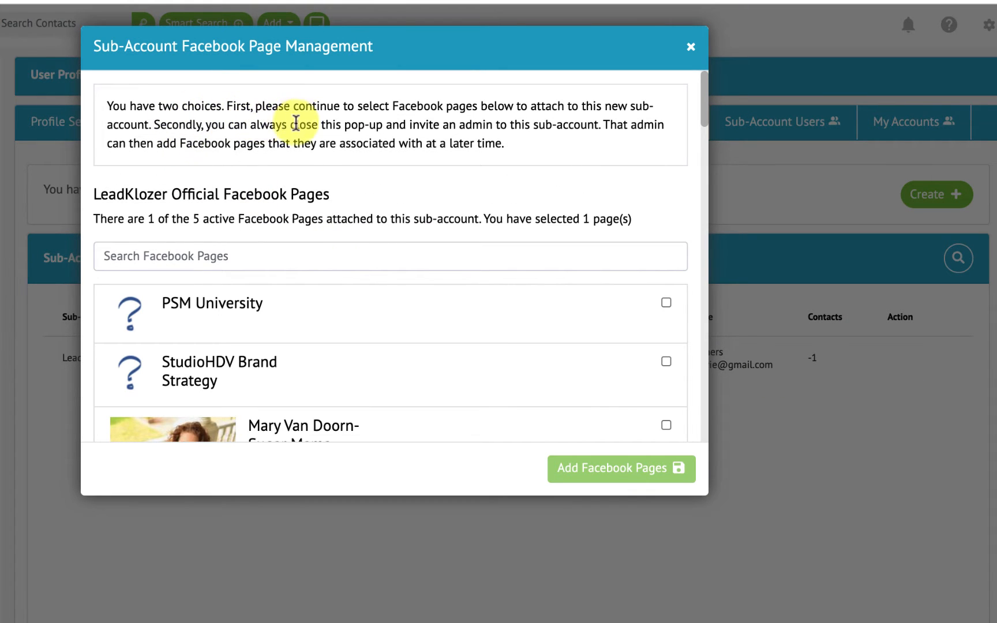
scroll(371, 374, down, 3)
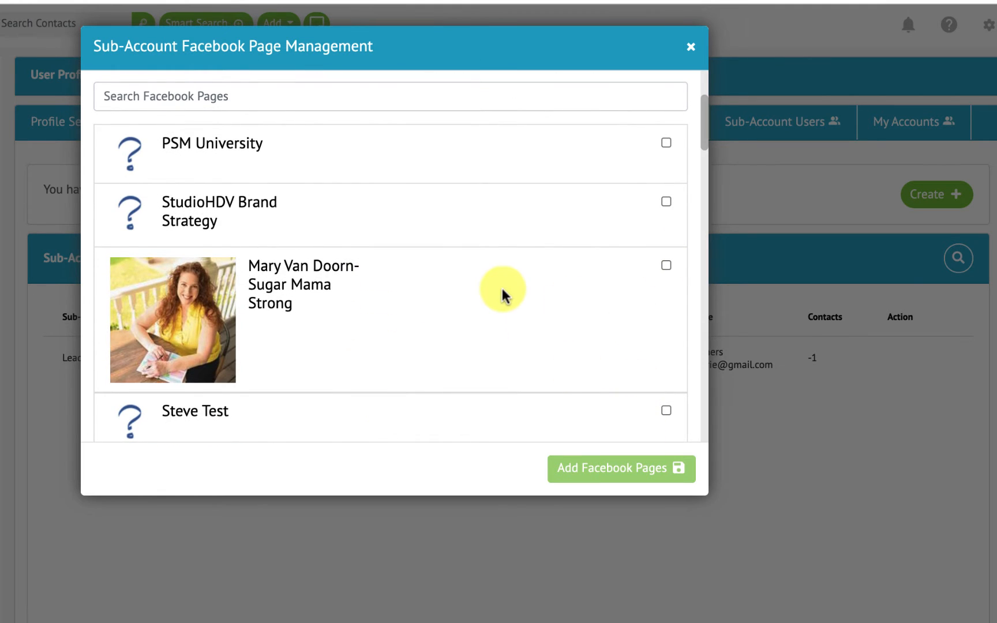
scroll(502, 293, up, 3)
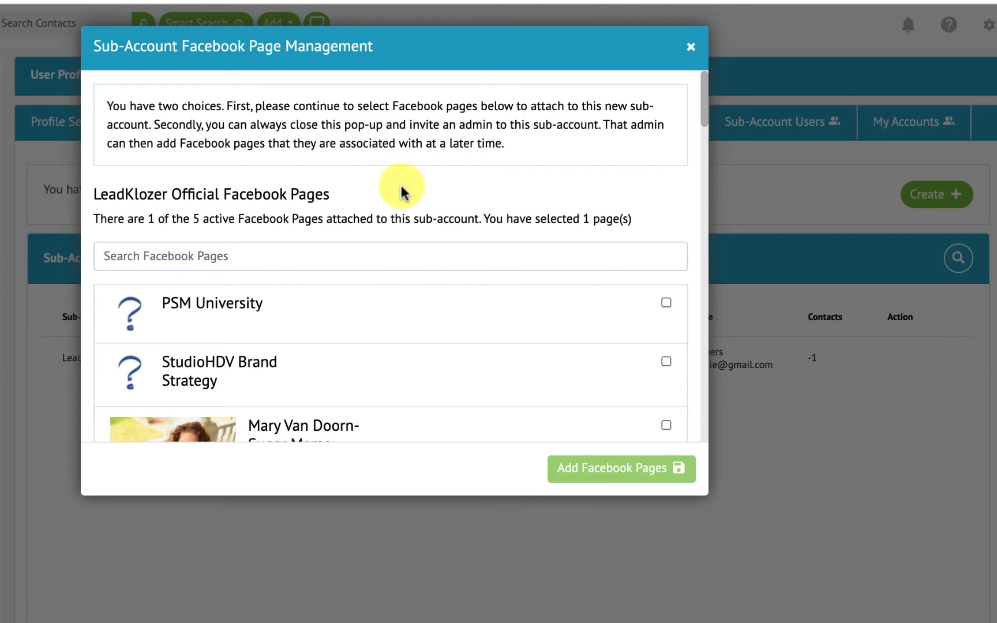
click(691, 52)
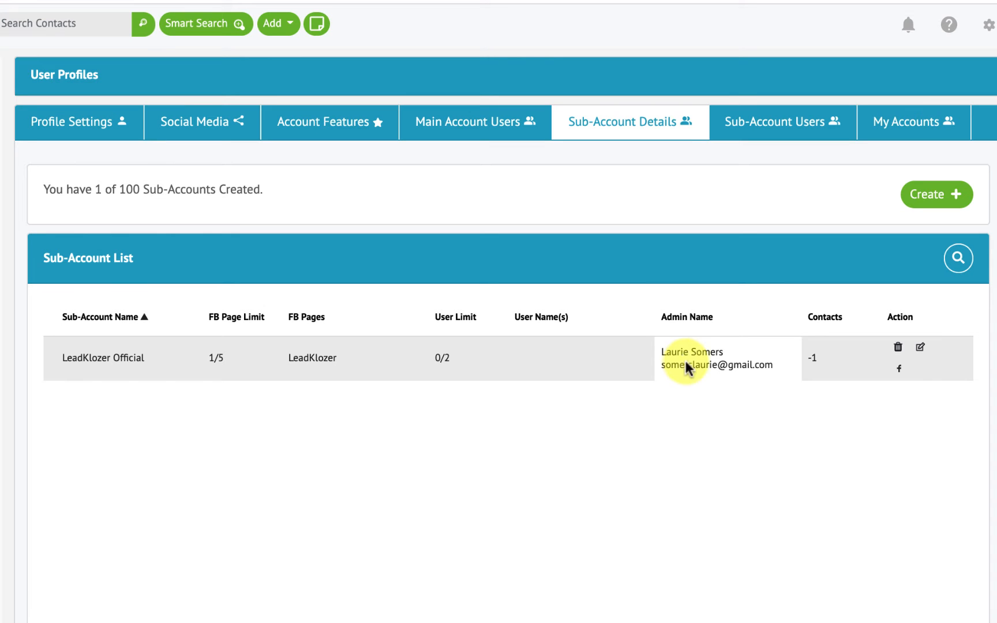
click(921, 348)
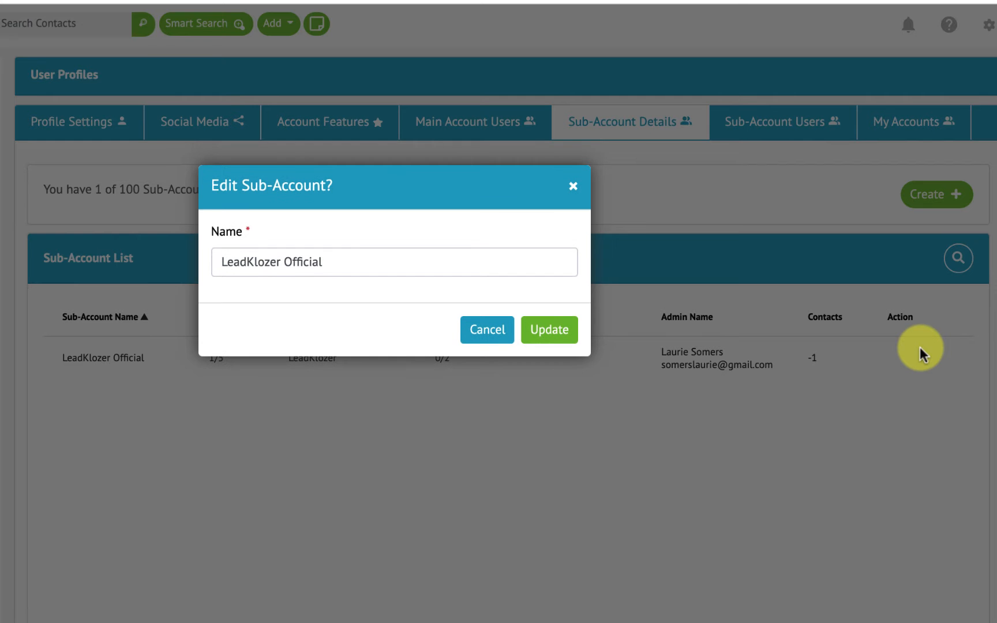
click(573, 186)
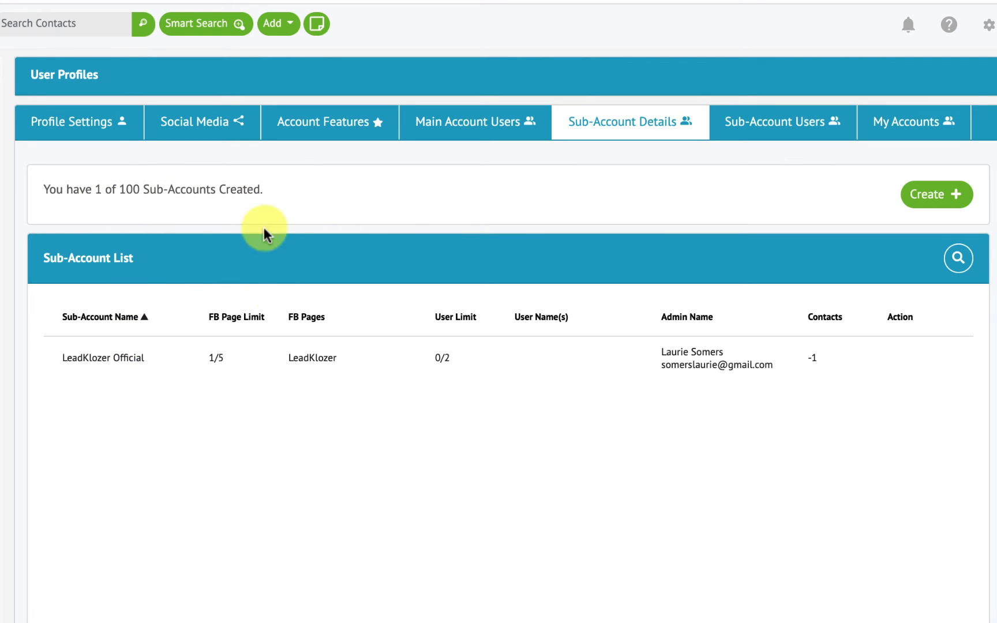
click(929, 196)
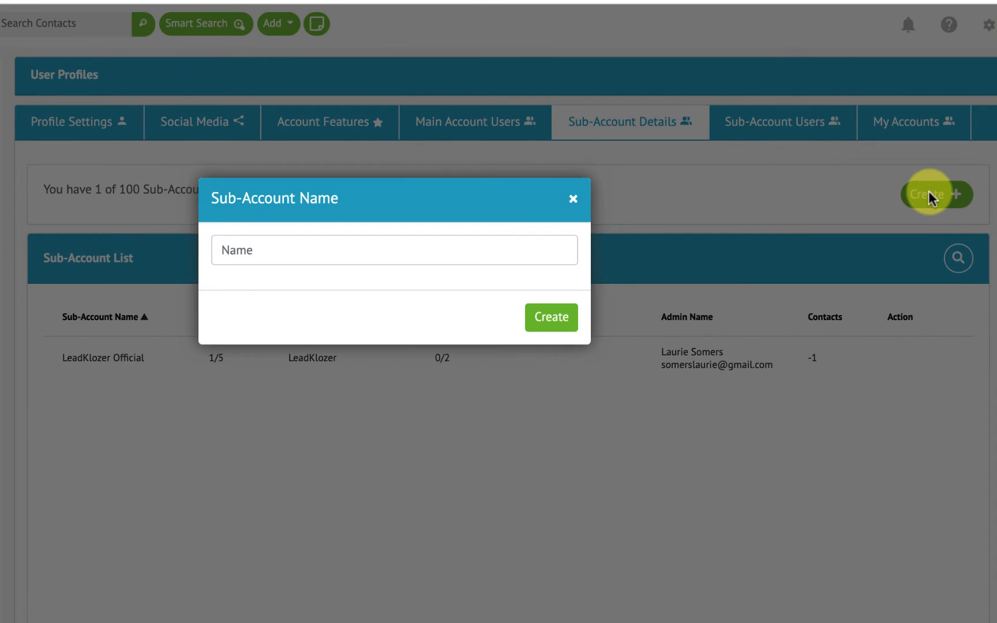
click(271, 249)
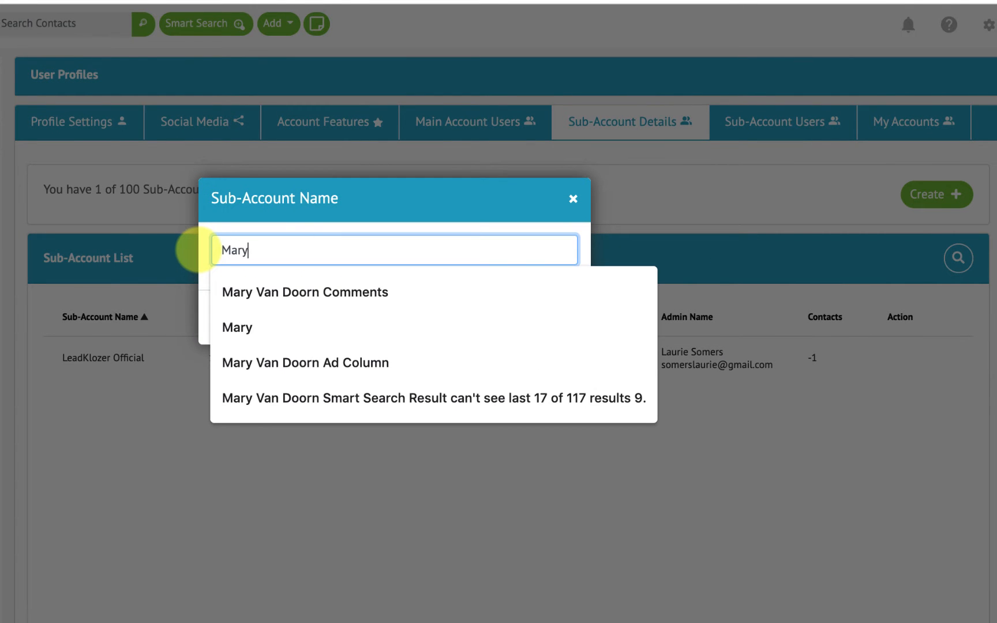
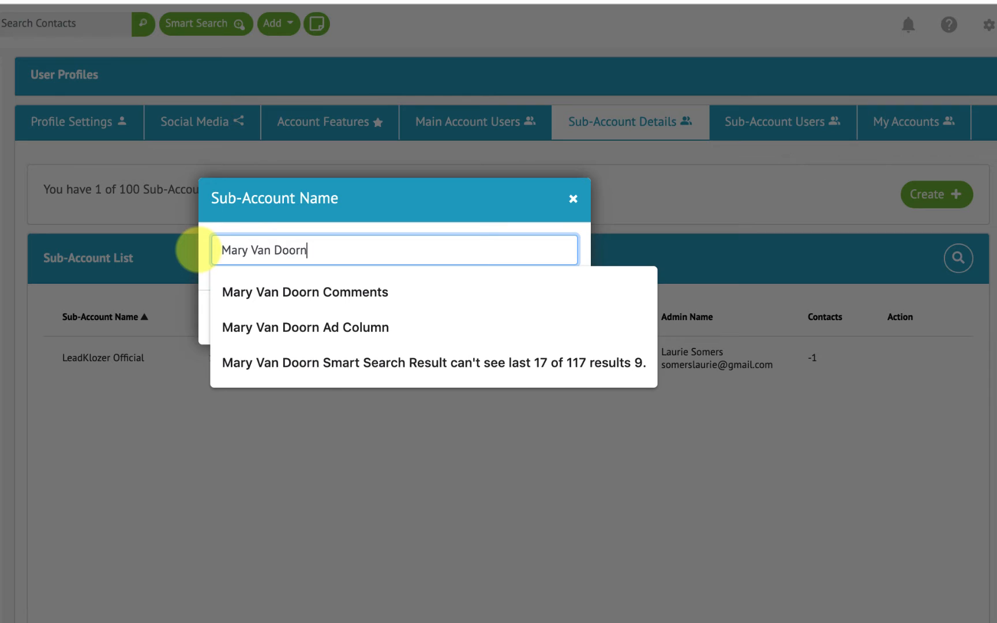
text( Official)
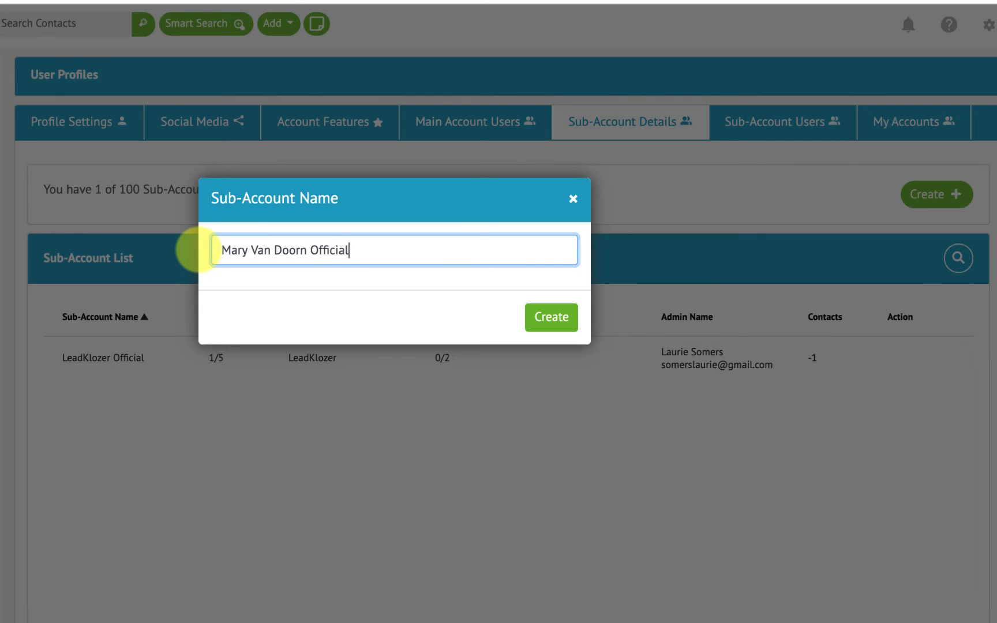
click(547, 323)
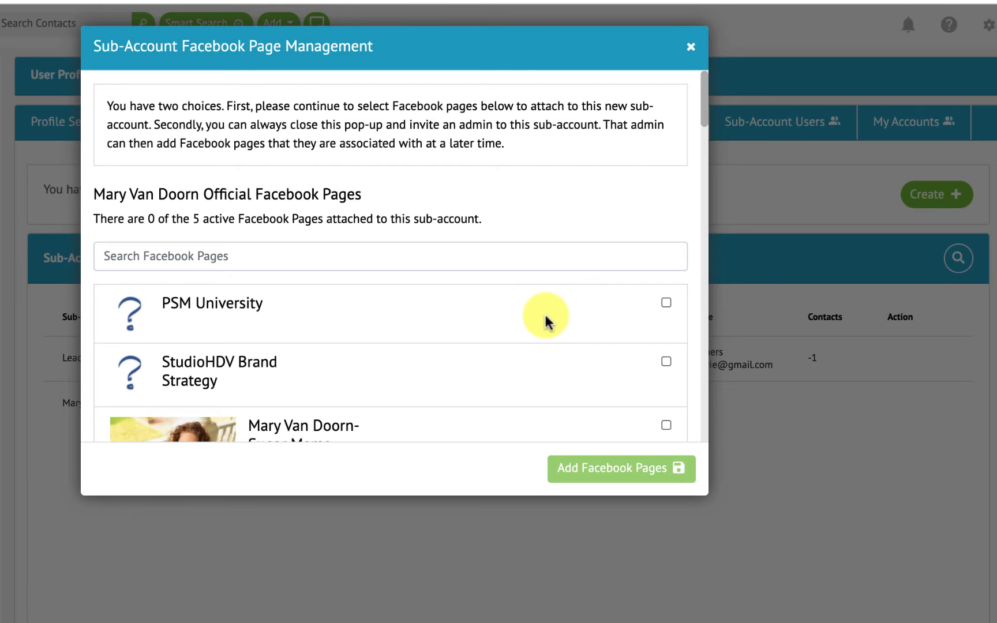
scroll(545, 312, down, 3)
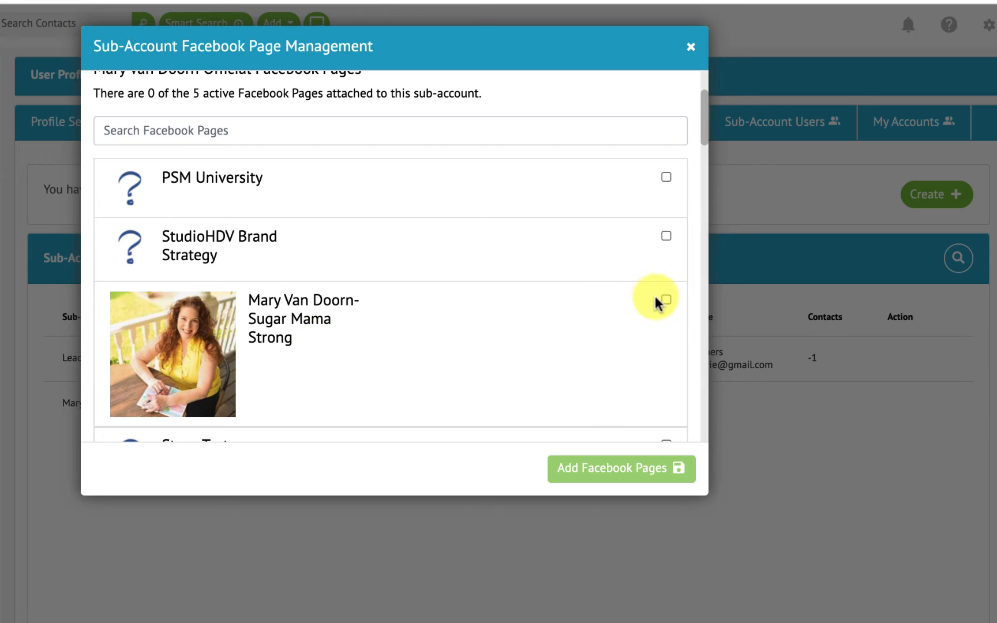
click(665, 299)
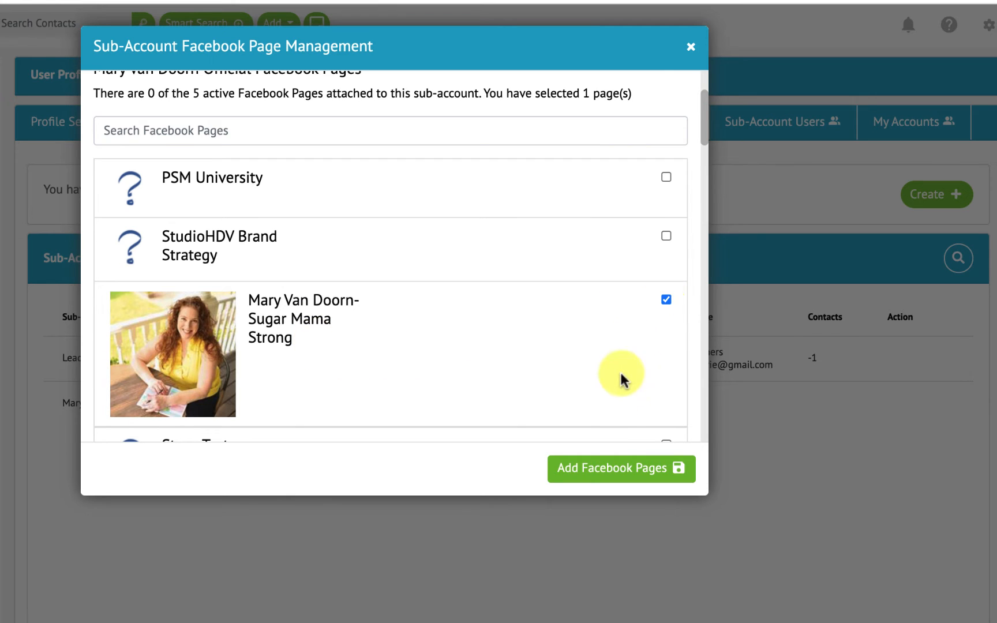
click(605, 476)
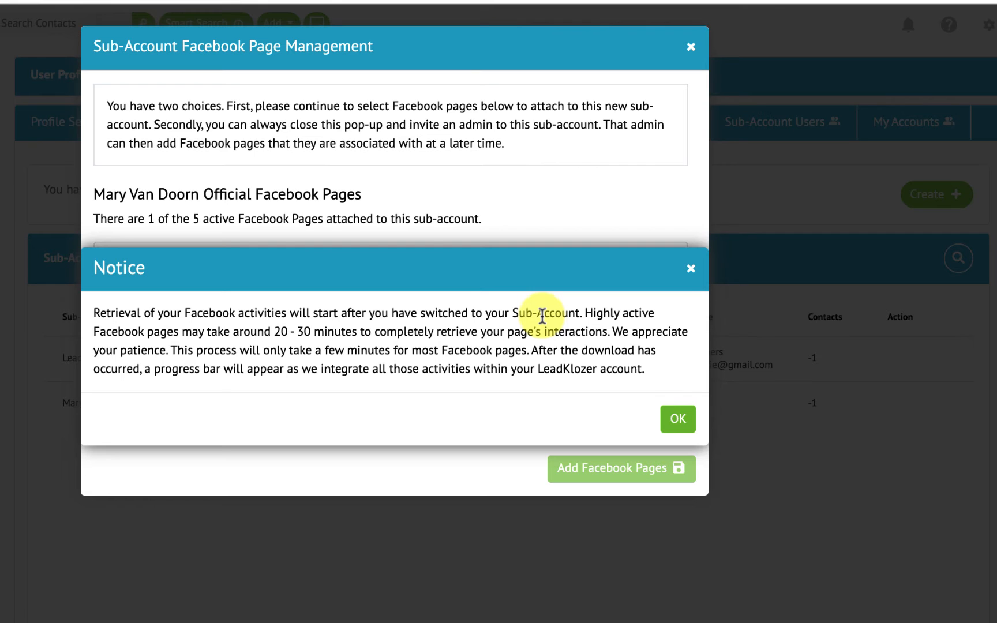
click(676, 419)
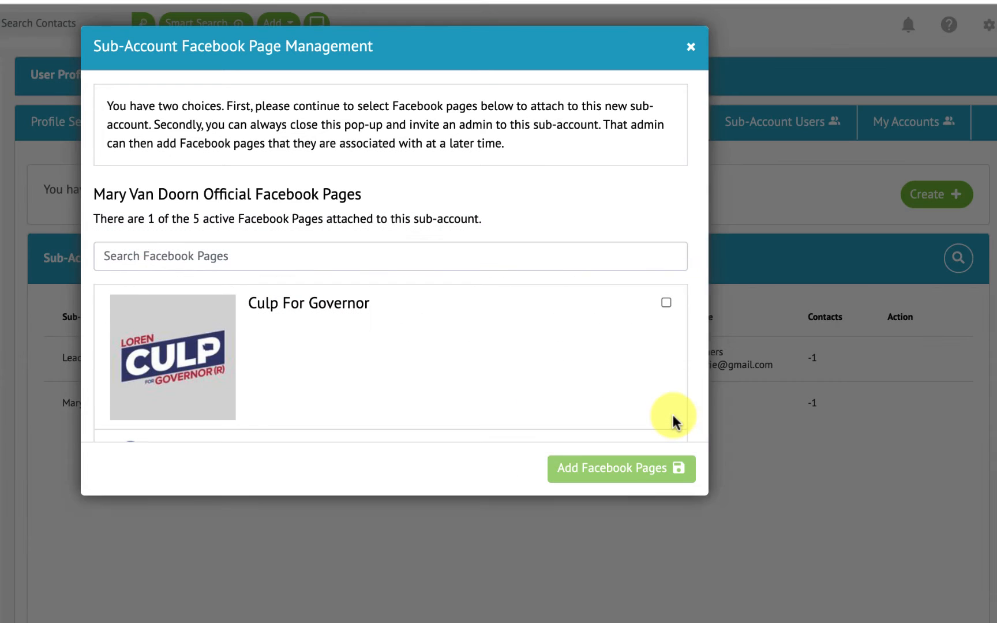
click(690, 47)
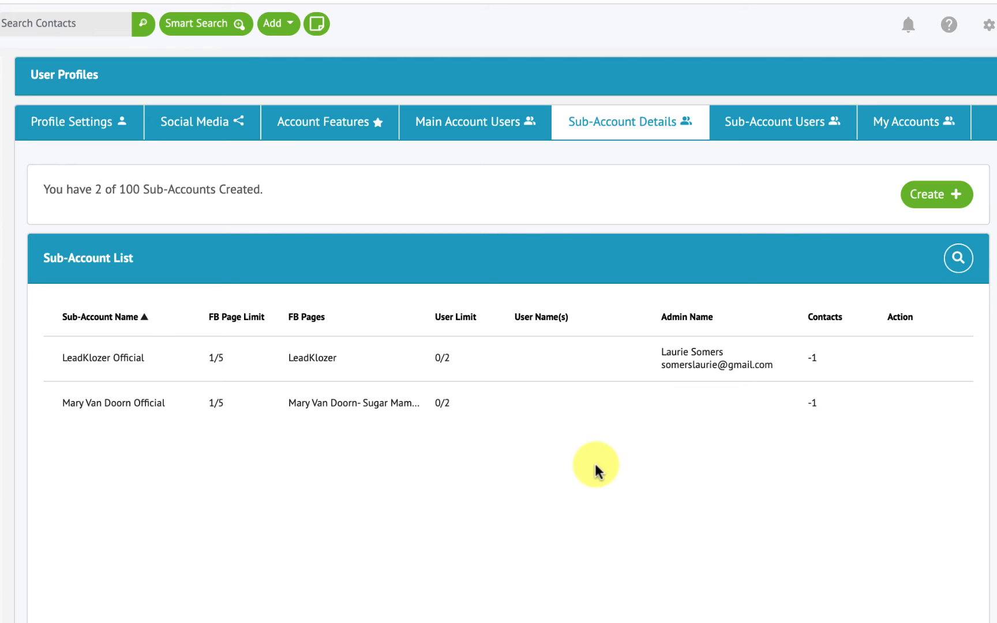
click(769, 127)
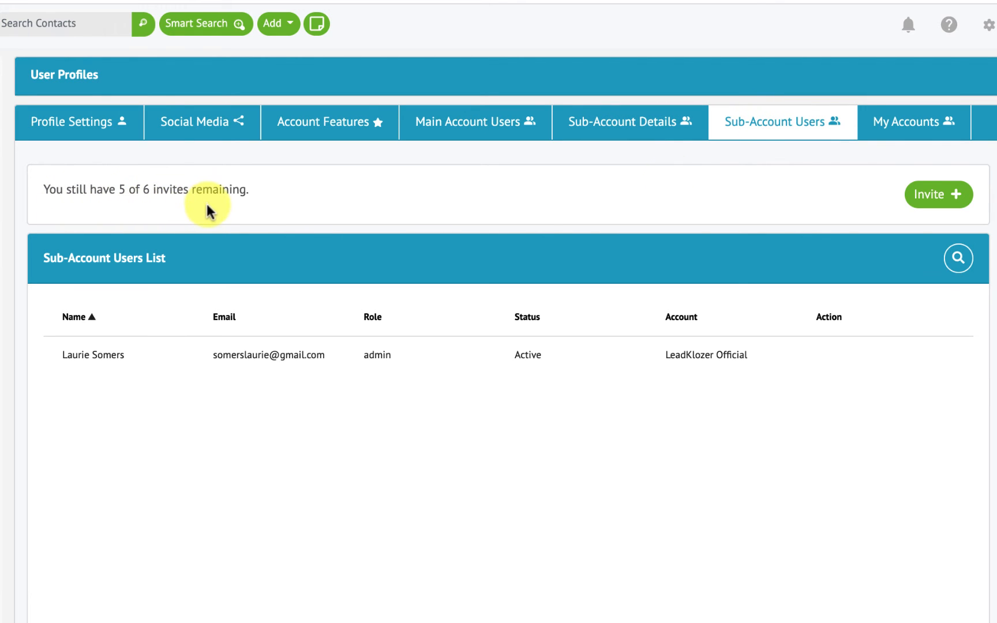
click(936, 195)
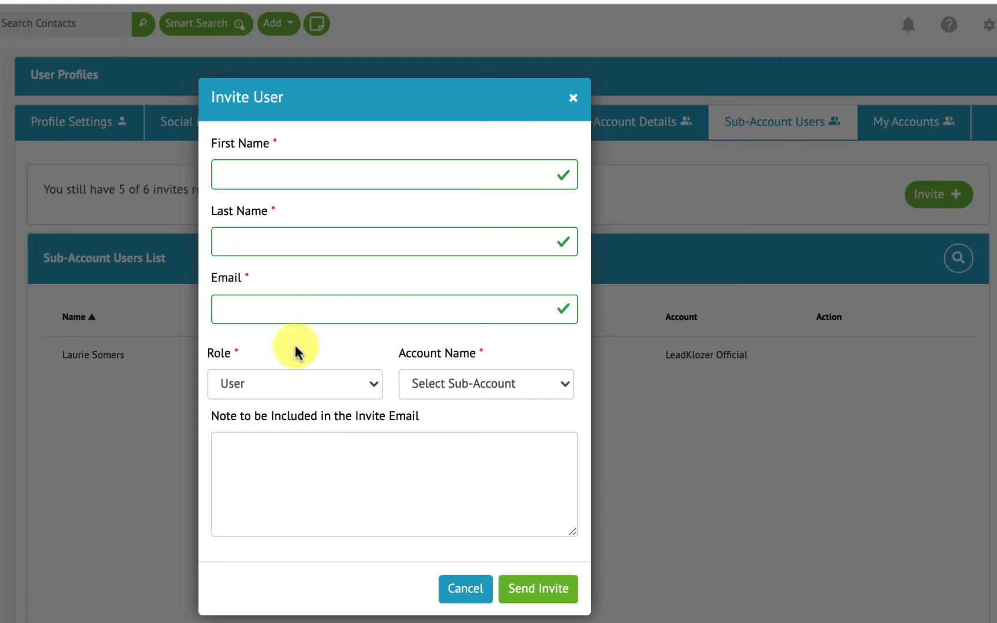
click(298, 386)
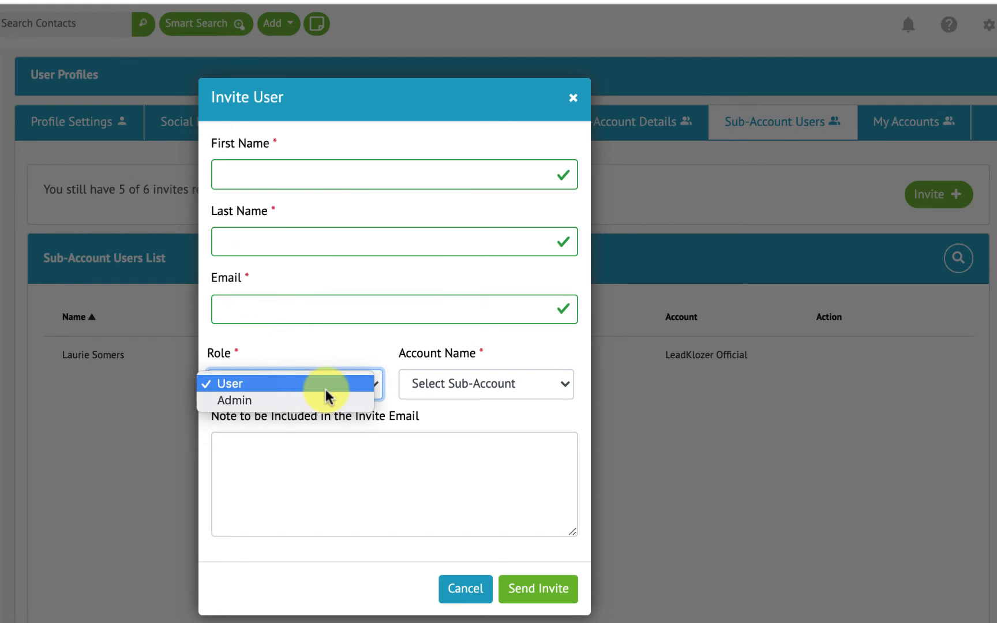
click(247, 384)
click(528, 381)
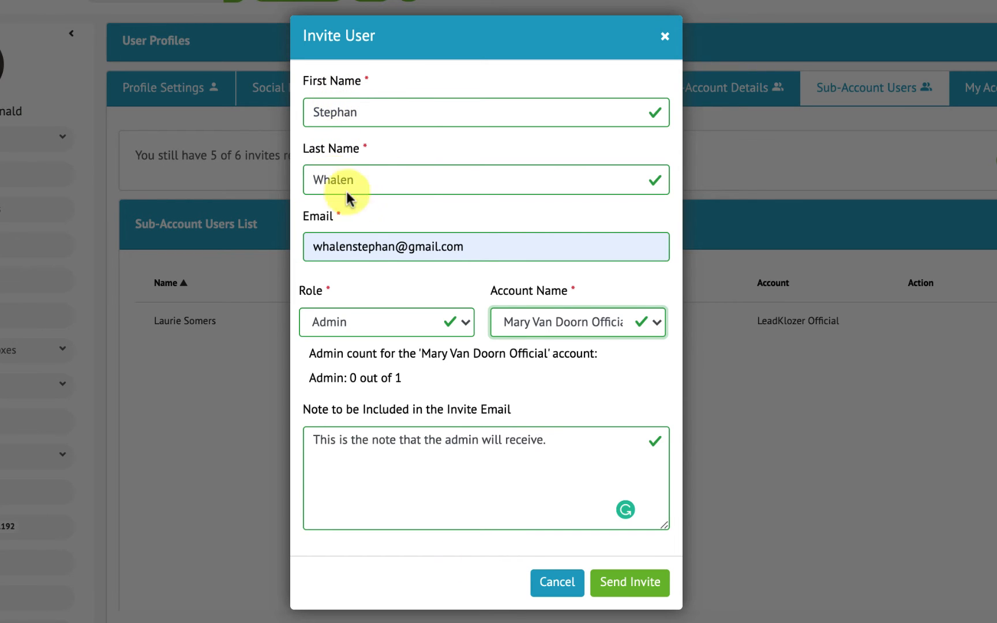
click(465, 322)
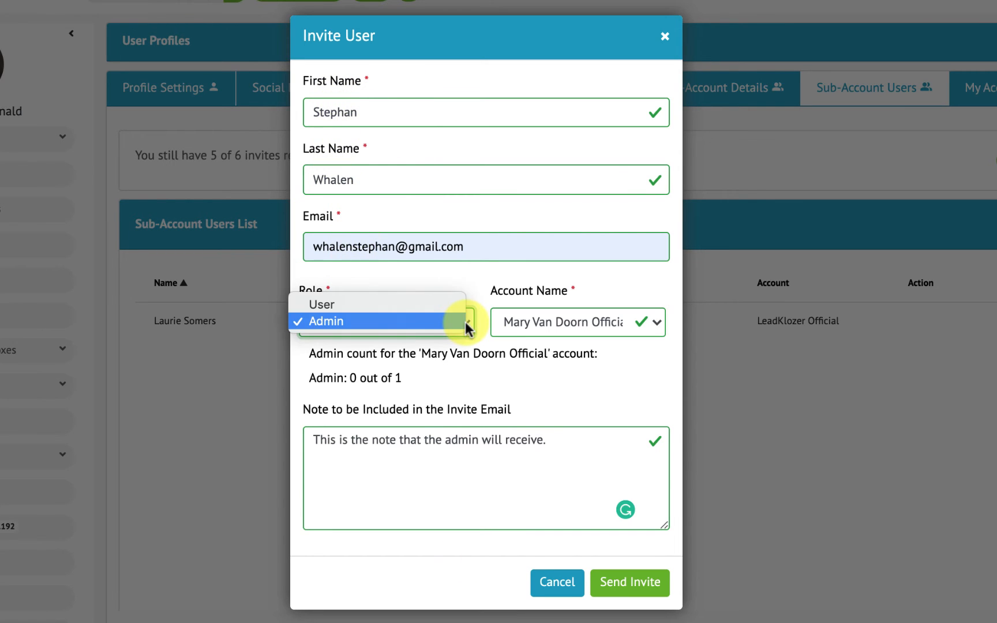
click(342, 321)
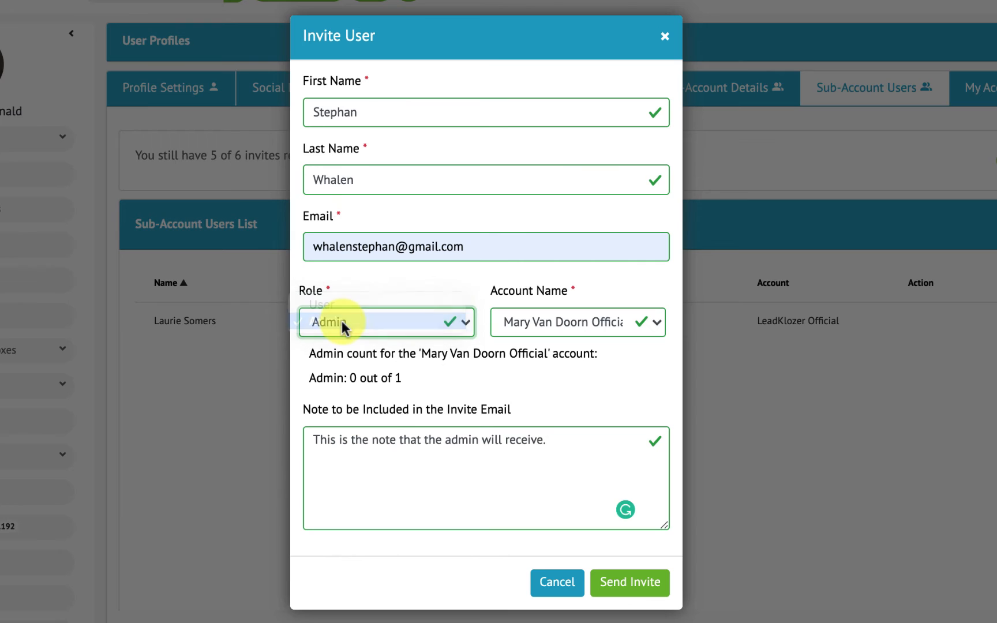
click(514, 321)
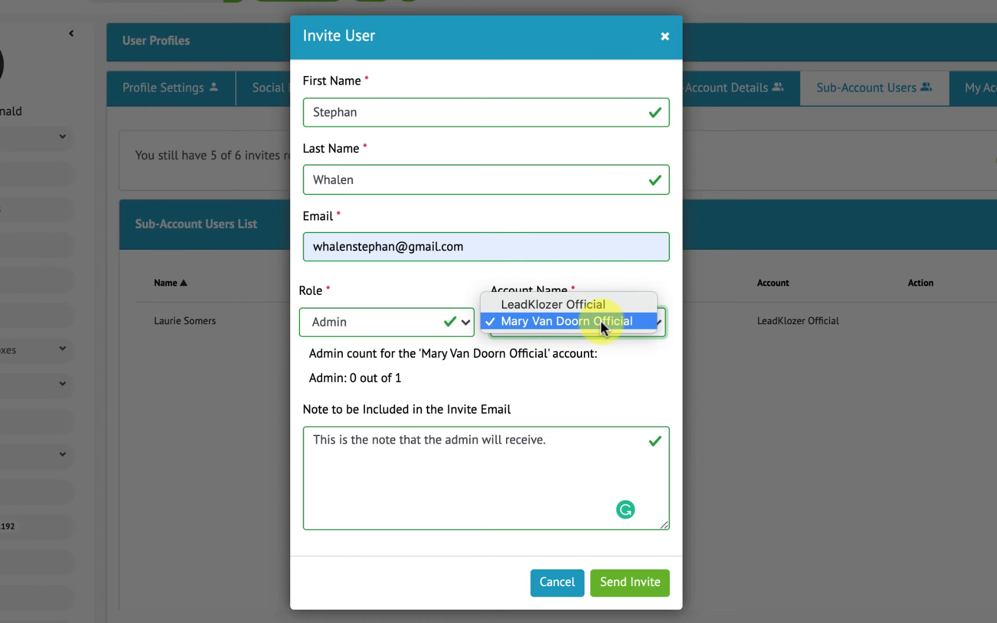
click(539, 321)
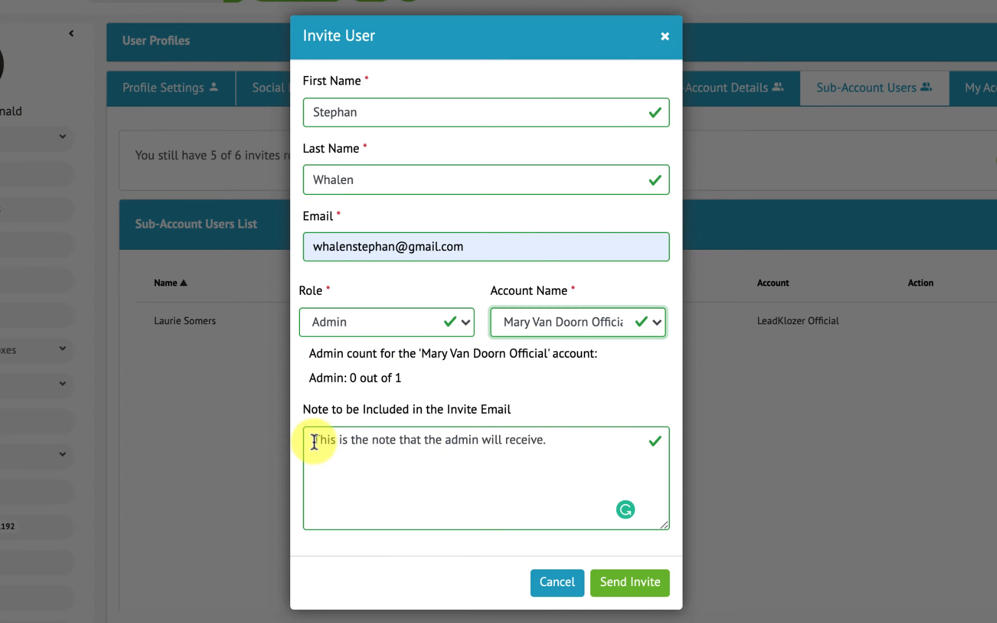
- Finish the invitation note and send the admin invite
drag(309, 440, 570, 436)
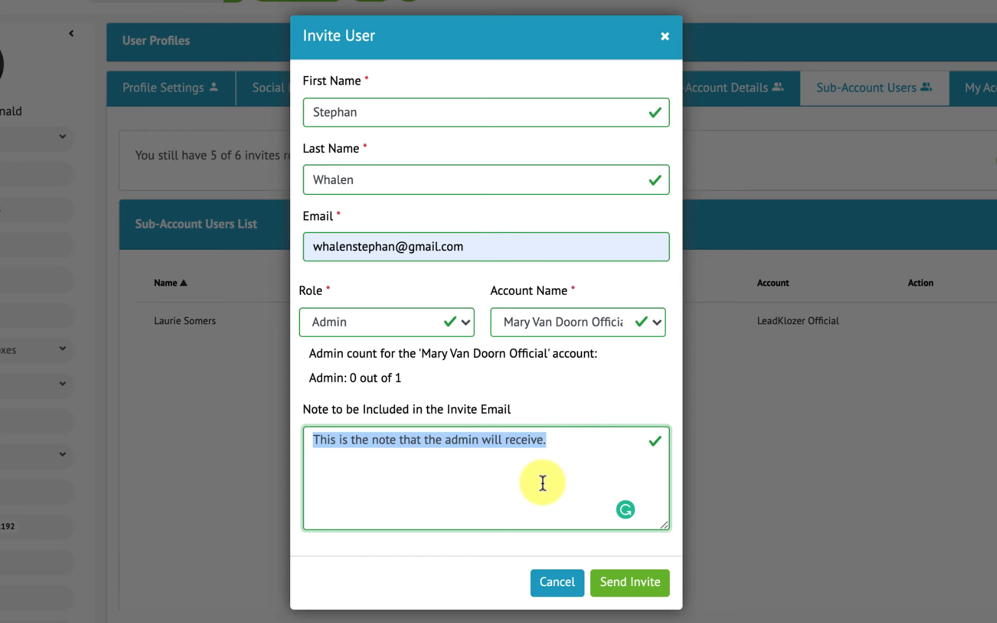
click(479, 553)
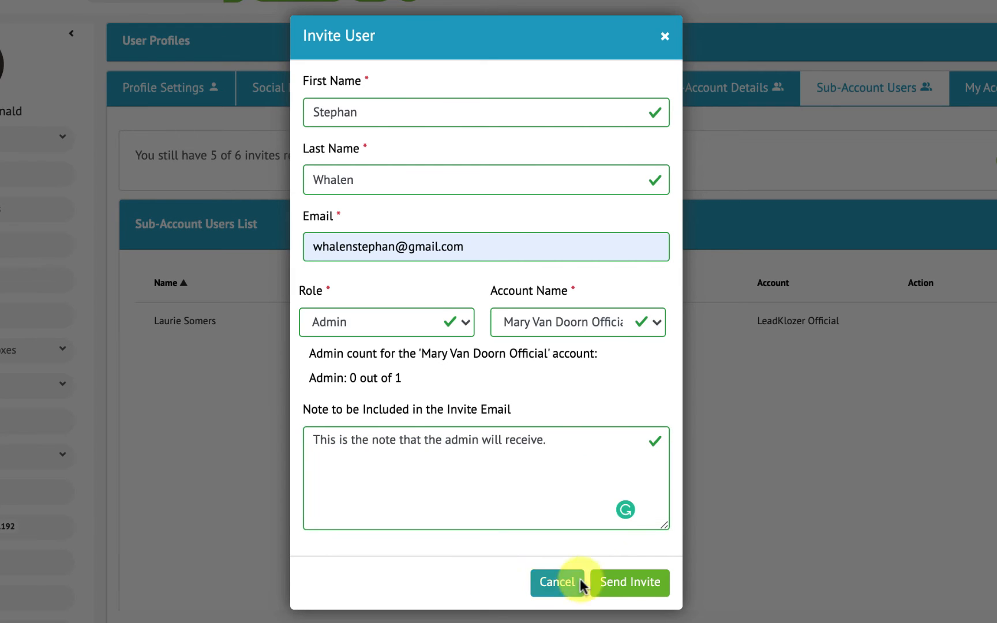
click(638, 581)
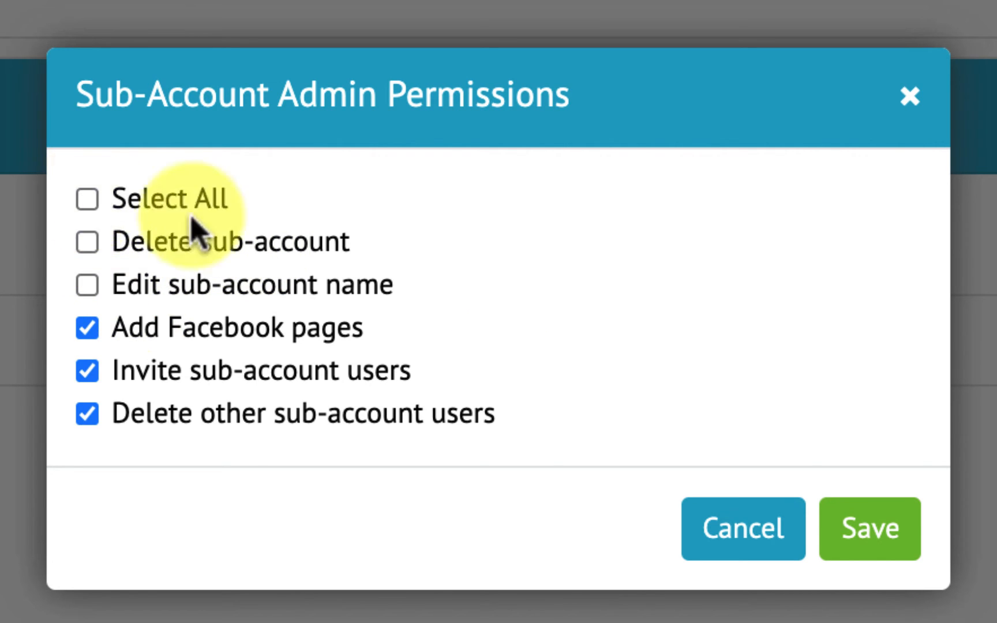
- Save the admin's permissions (Add Facebook pages, Invite and Delete other users), then recheck them unchanged
click(863, 527)
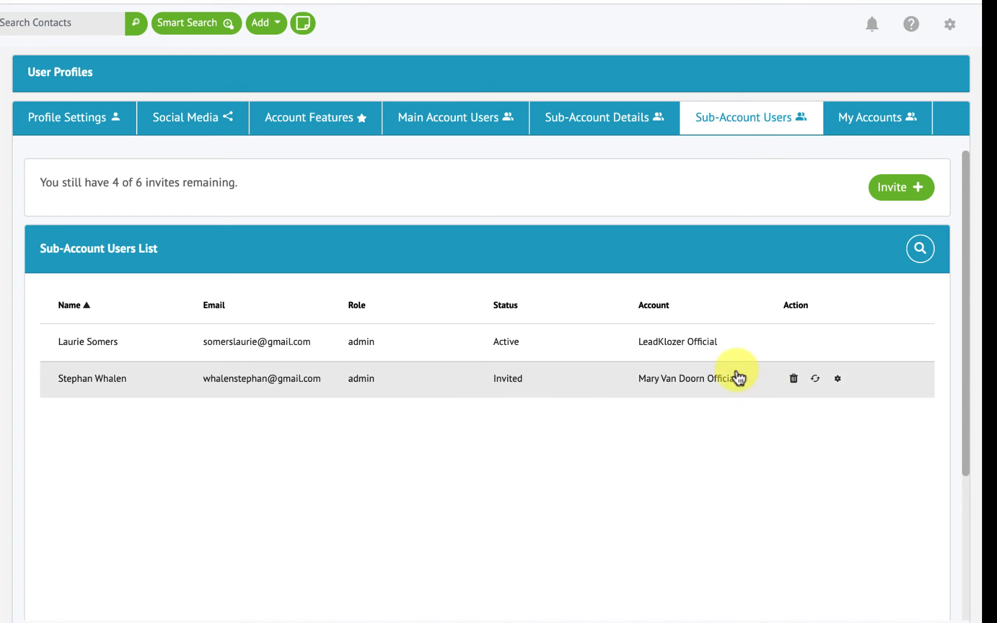
click(837, 380)
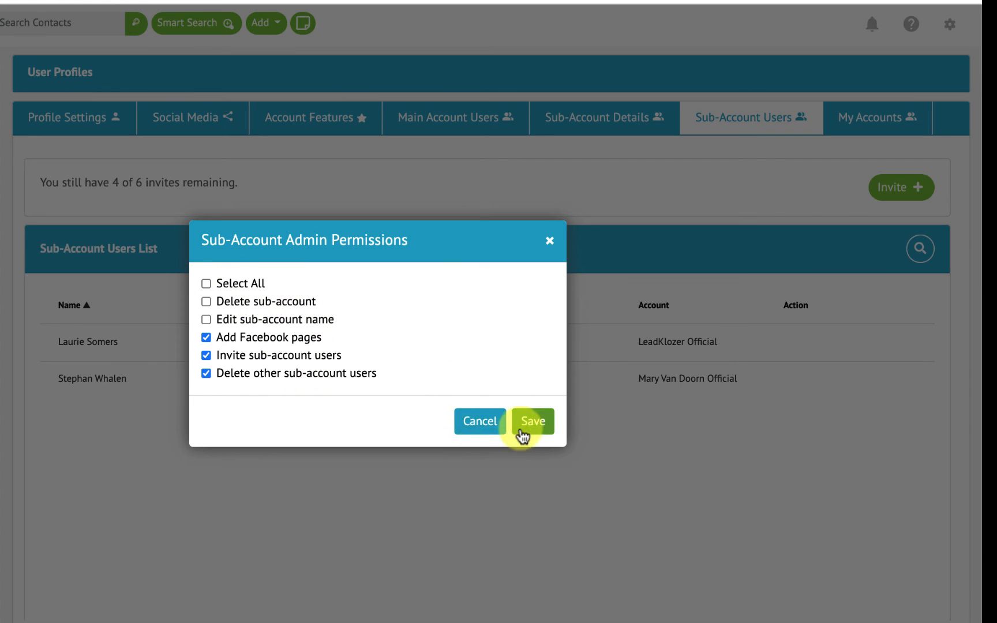
click(549, 242)
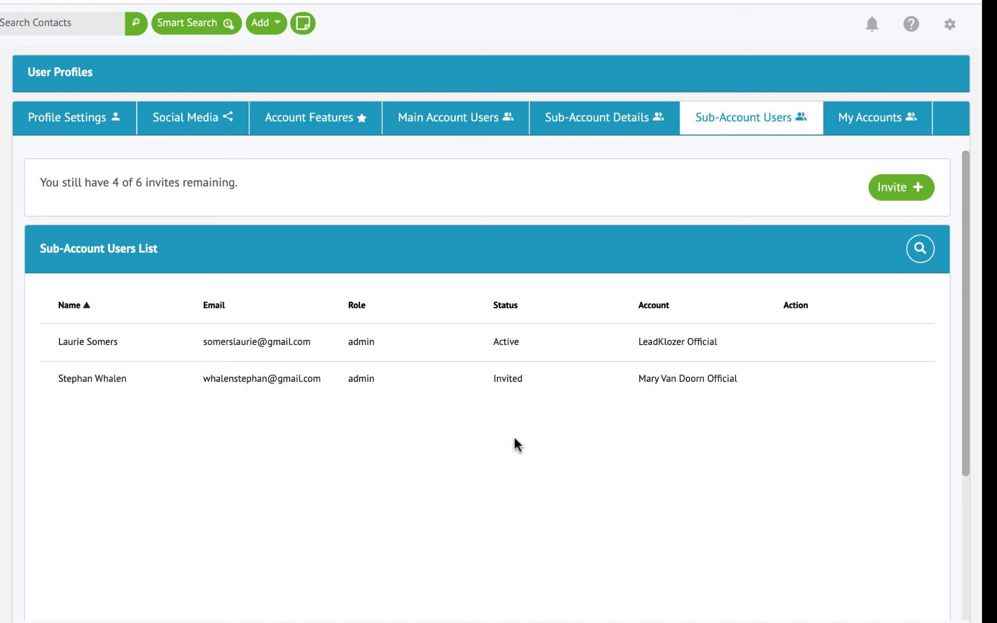
- Open the LeadKlozer Invitation email, review its personal note, and accept the admin invite
click(244, 220)
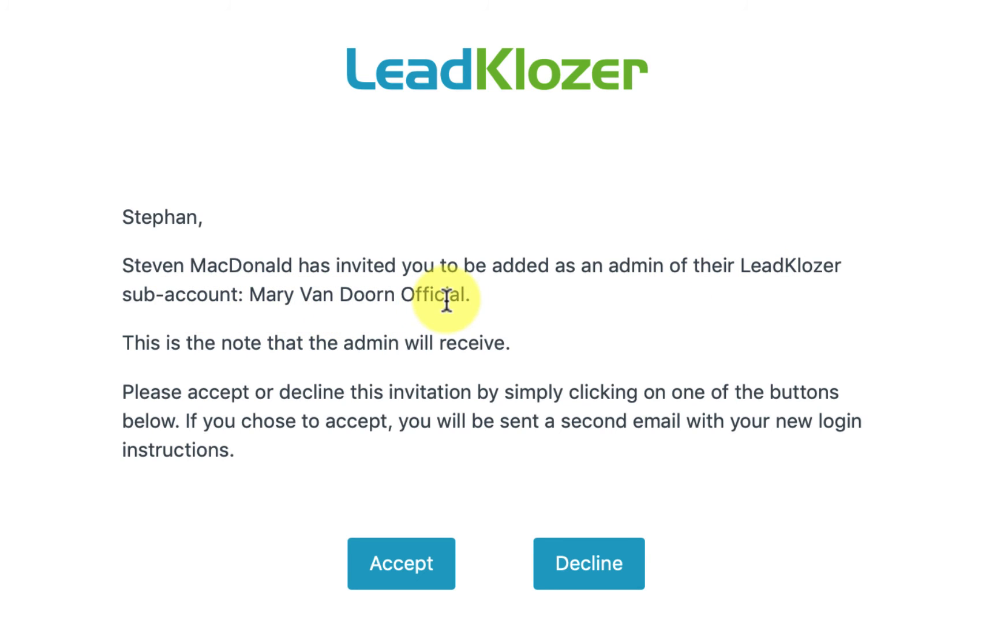
drag(125, 344, 533, 354)
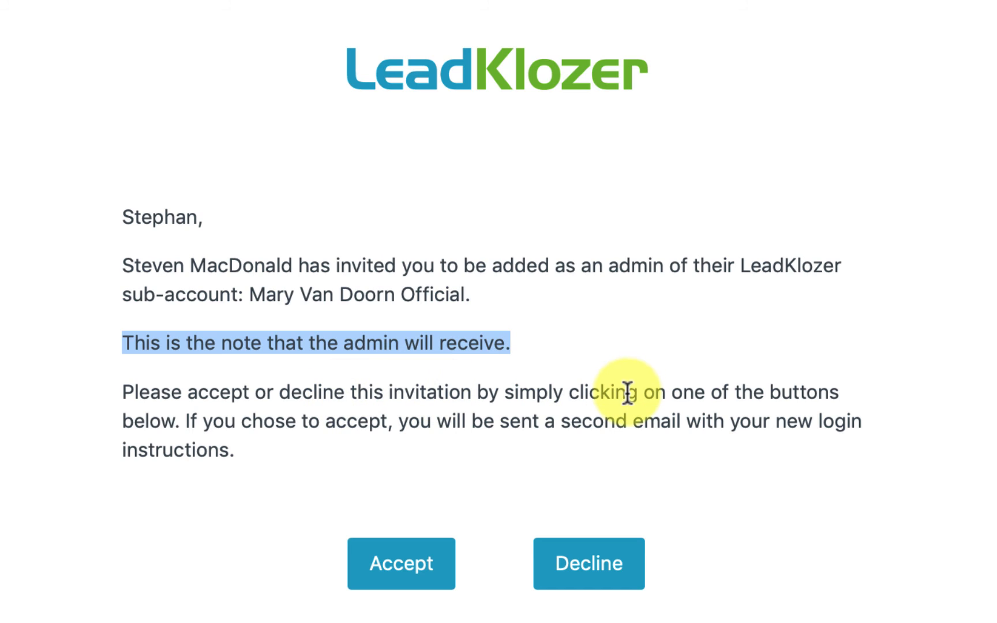
click(397, 554)
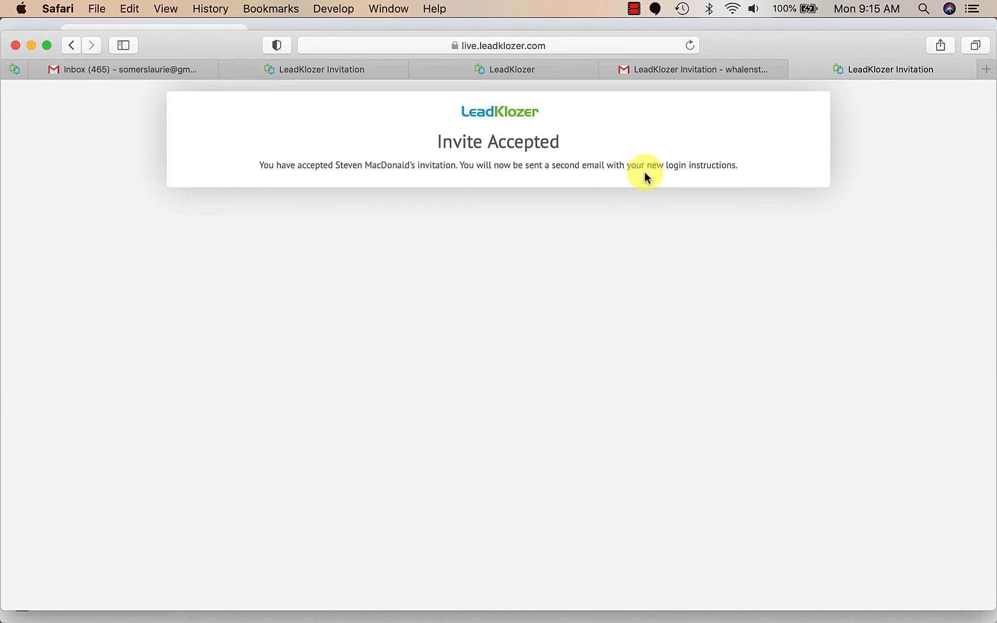
- Check the new login password in the login instructions email, then go back to LeadKlozer
click(651, 71)
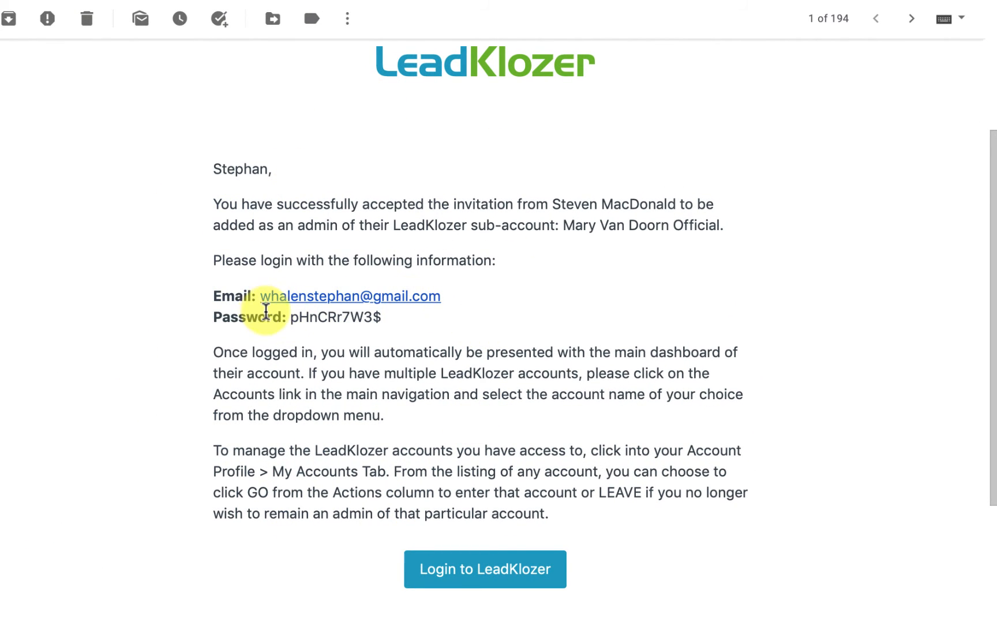
drag(289, 316, 385, 319)
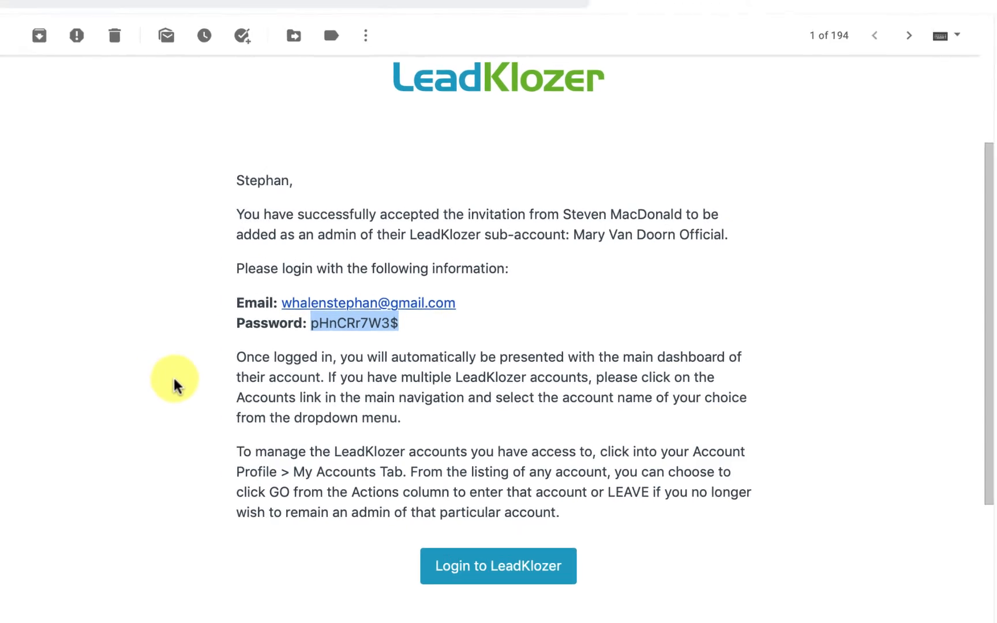
click(148, 374)
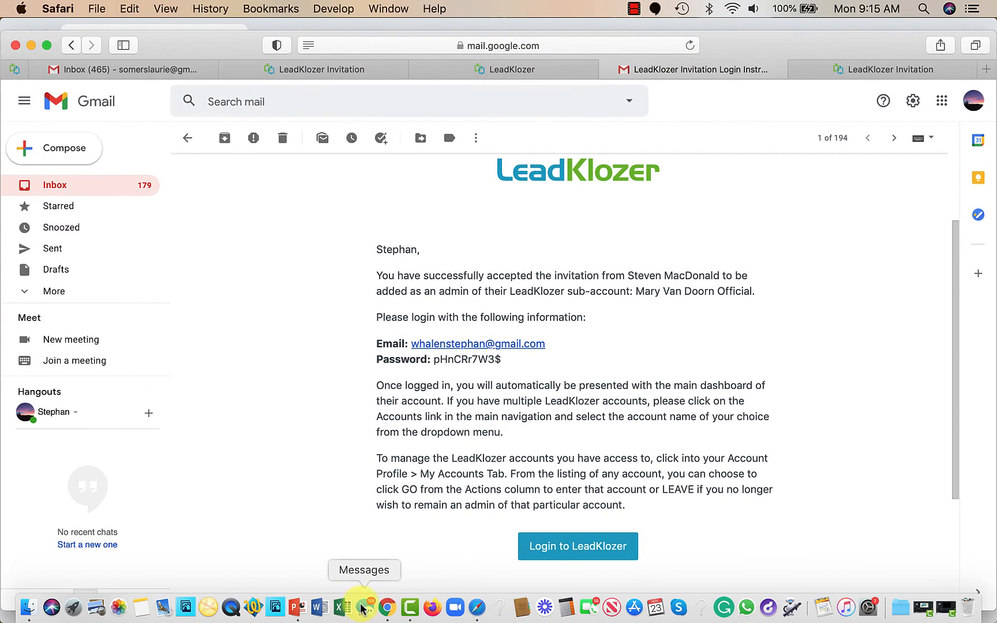
click(372, 611)
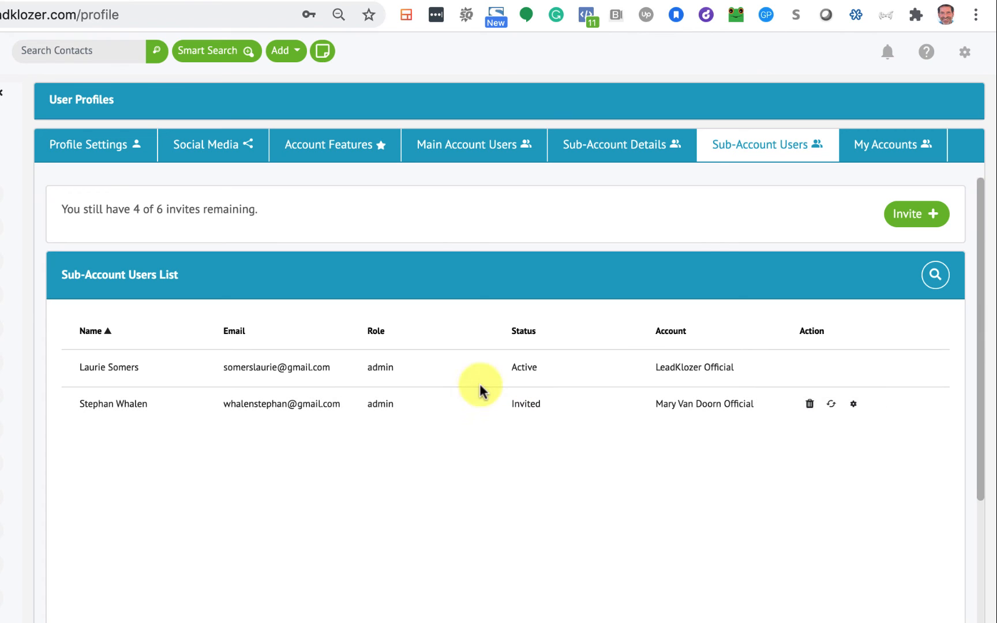
- Reload the profile and show Sub-Account Users, where the new admin is now Active
key(super+r)
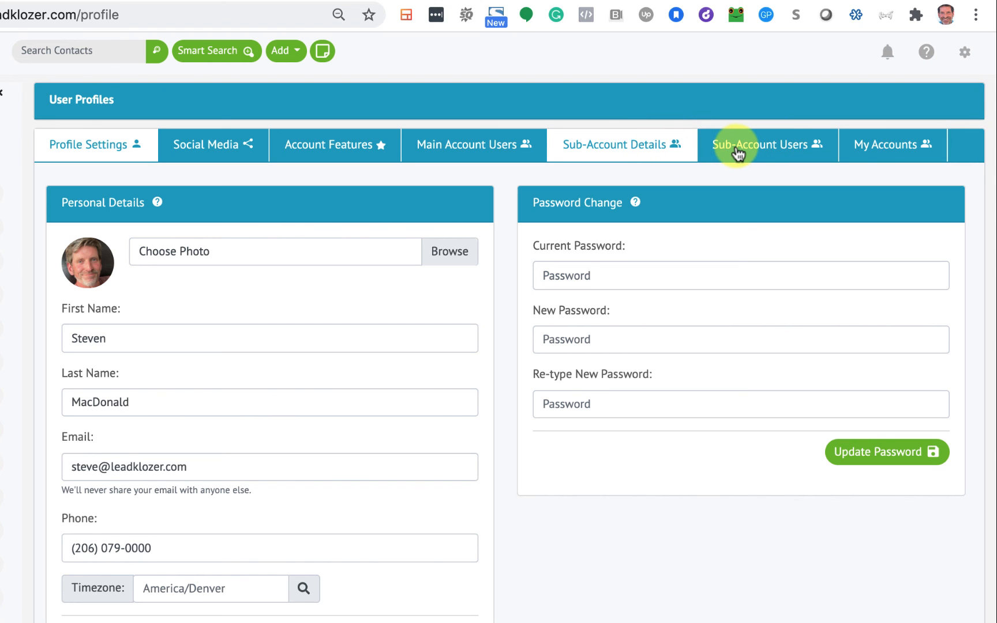
click(737, 154)
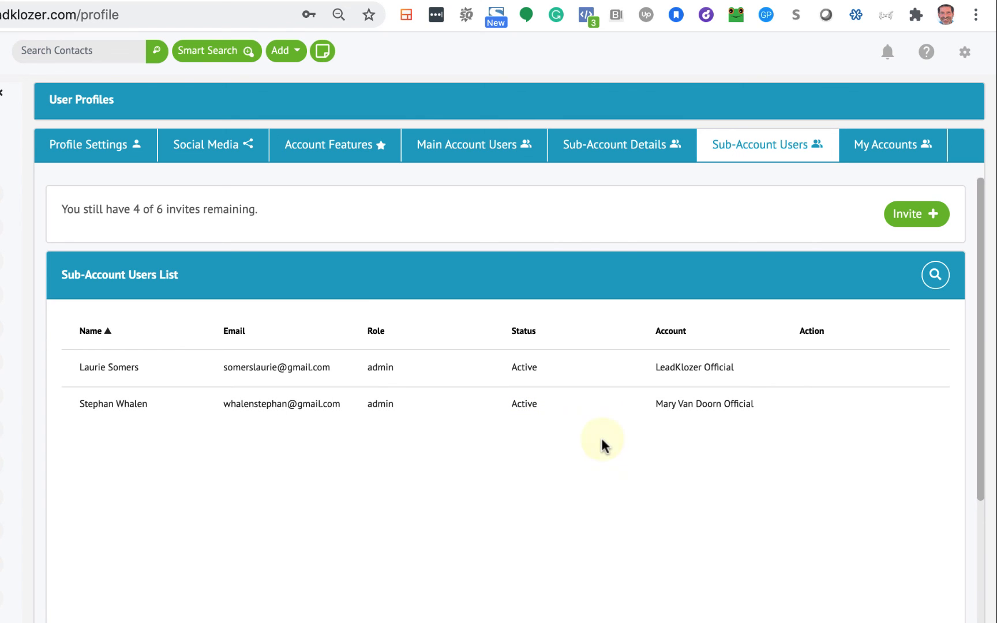
mouse_move(674, 404)
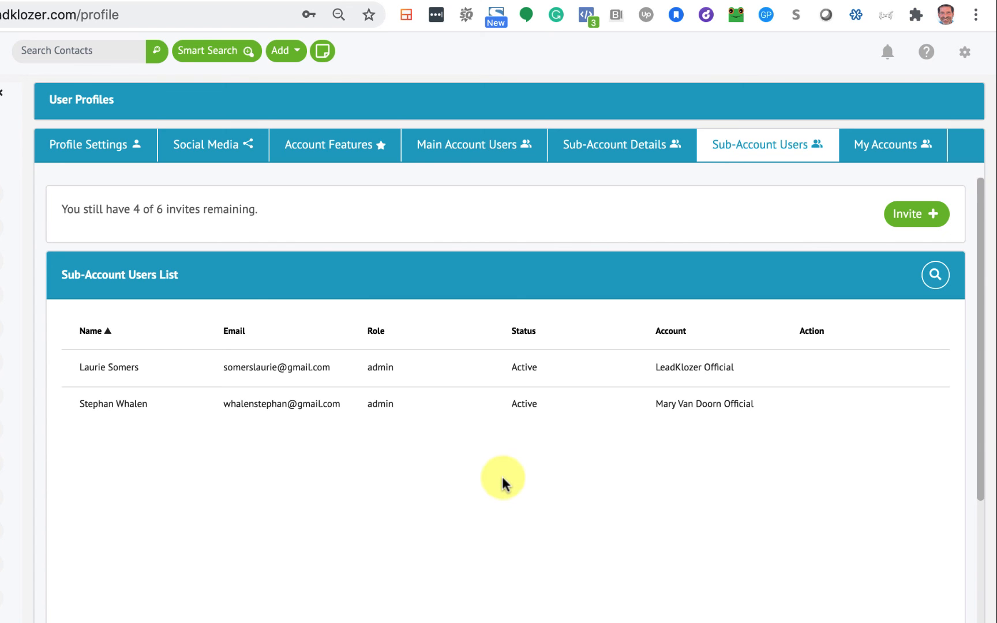
- Look over the role choices in a new user invitation and discard it unsent
click(912, 214)
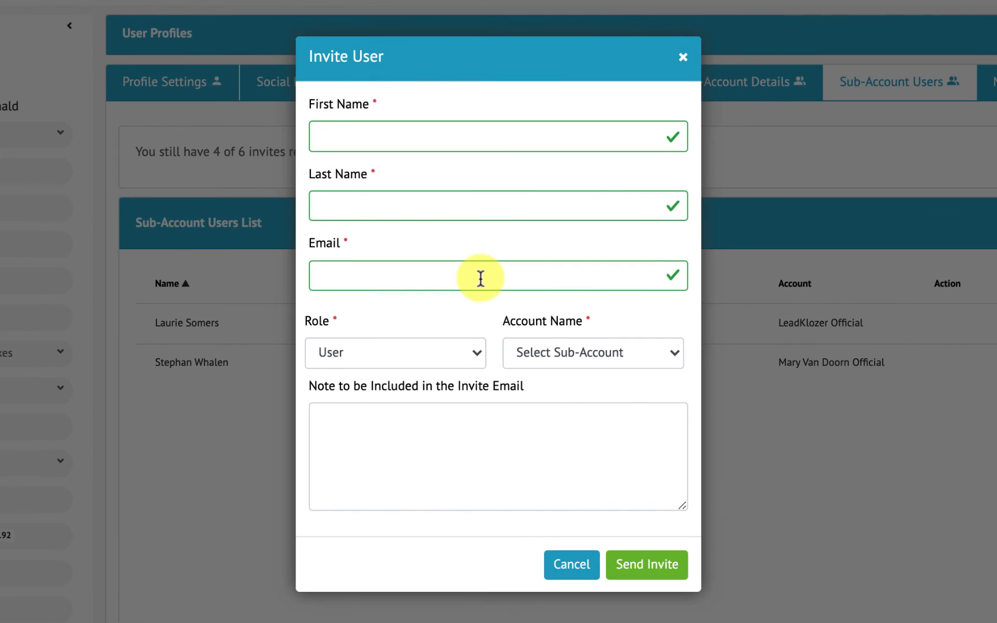
click(410, 355)
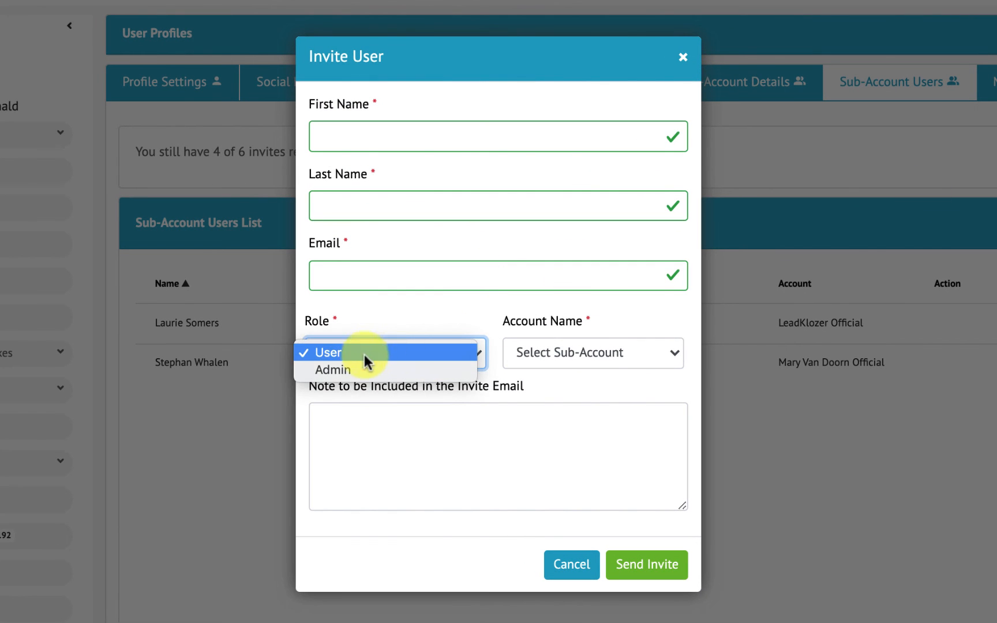
click(364, 353)
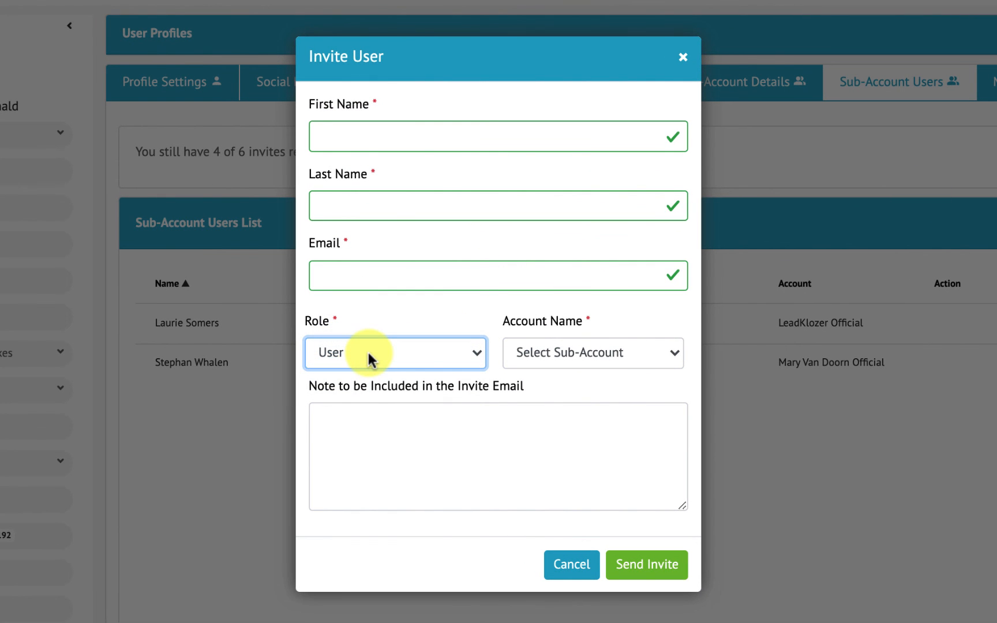
click(681, 58)
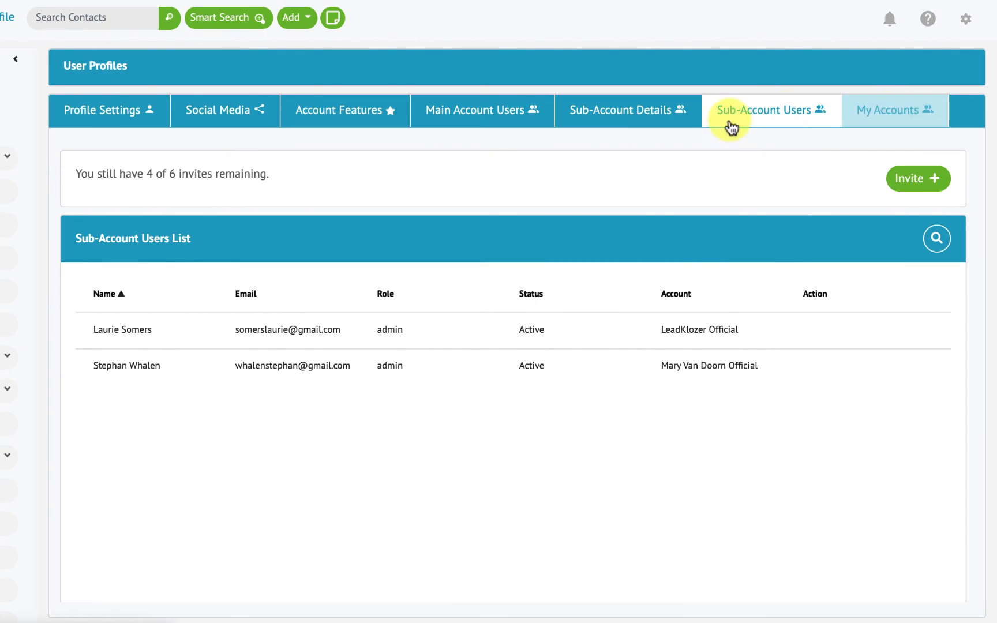
- Review the new sub-account's admin on Sub-Account Details, then list owned accounts under My Accounts
click(622, 114)
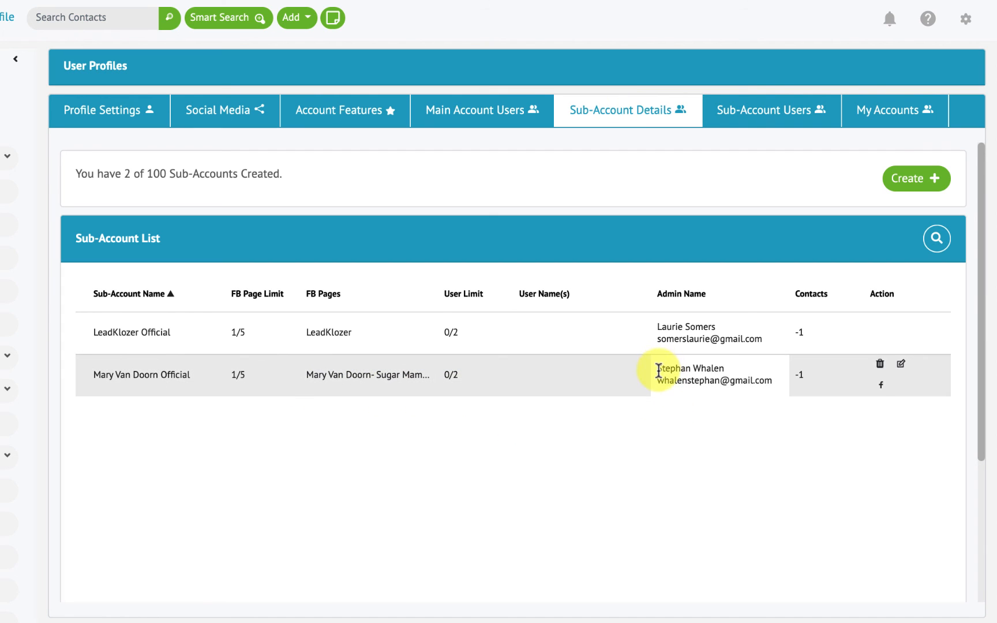
drag(657, 367, 779, 395)
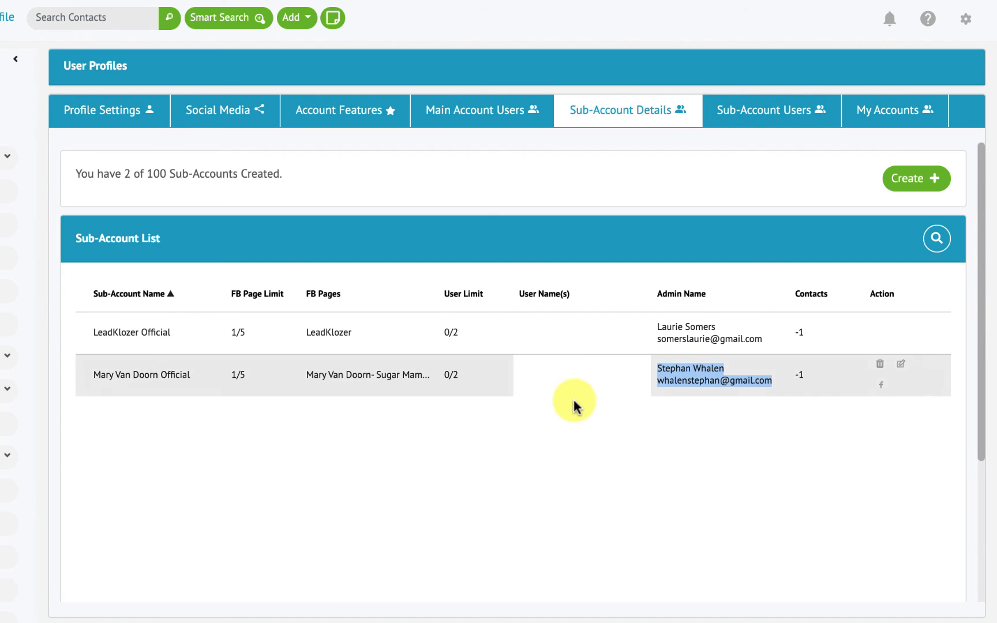
click(876, 113)
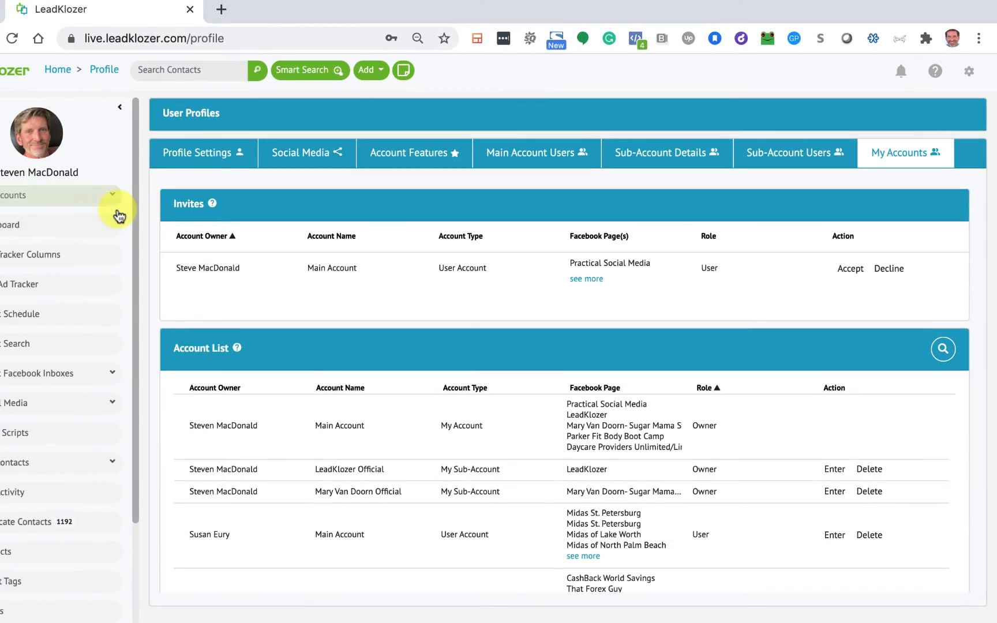
click(113, 197)
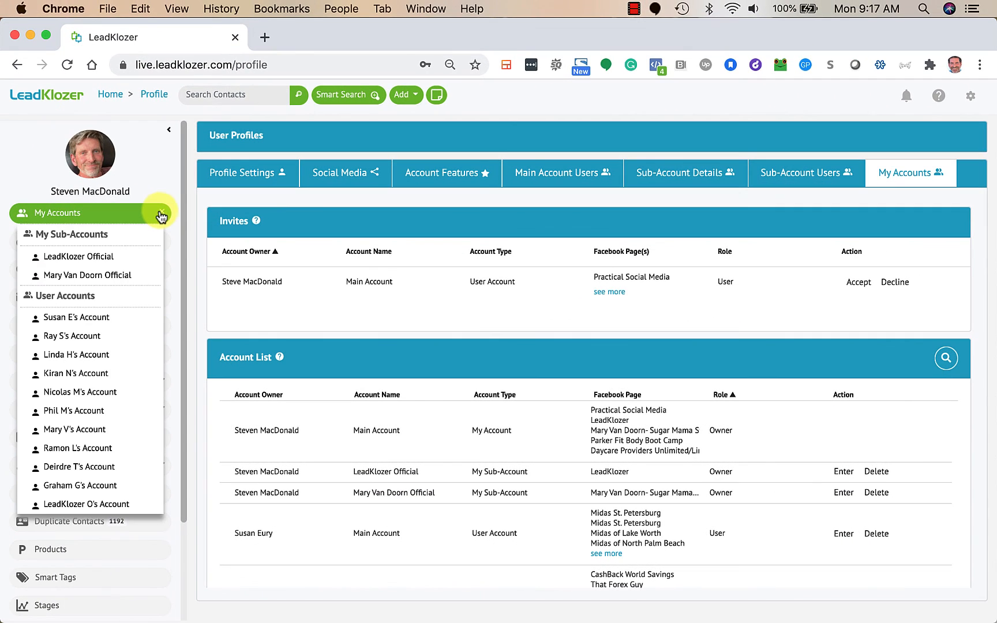